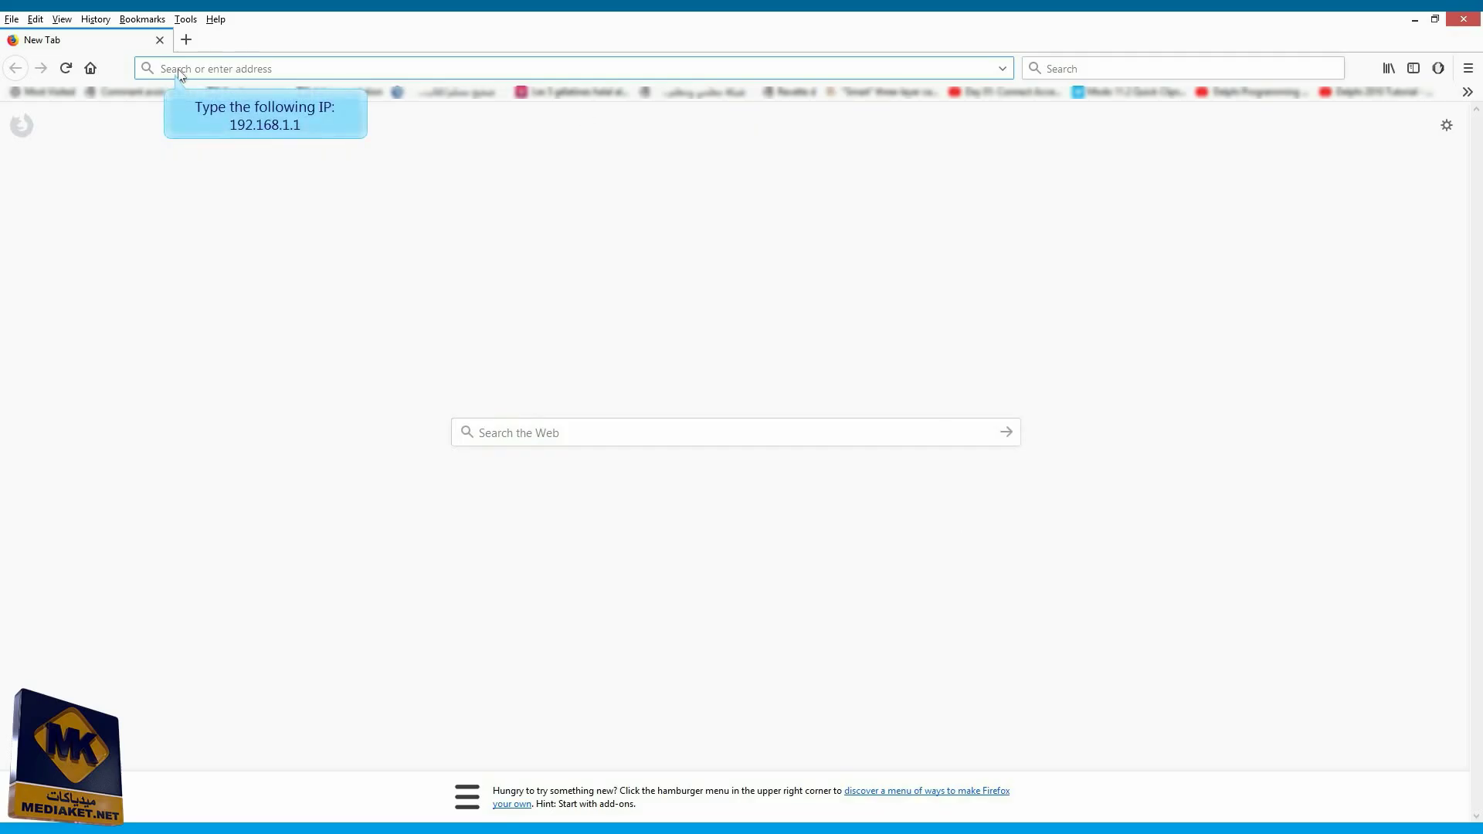
Step: Load the router page at 192.168.1.1 and enter the login user name and password
type("192.168")
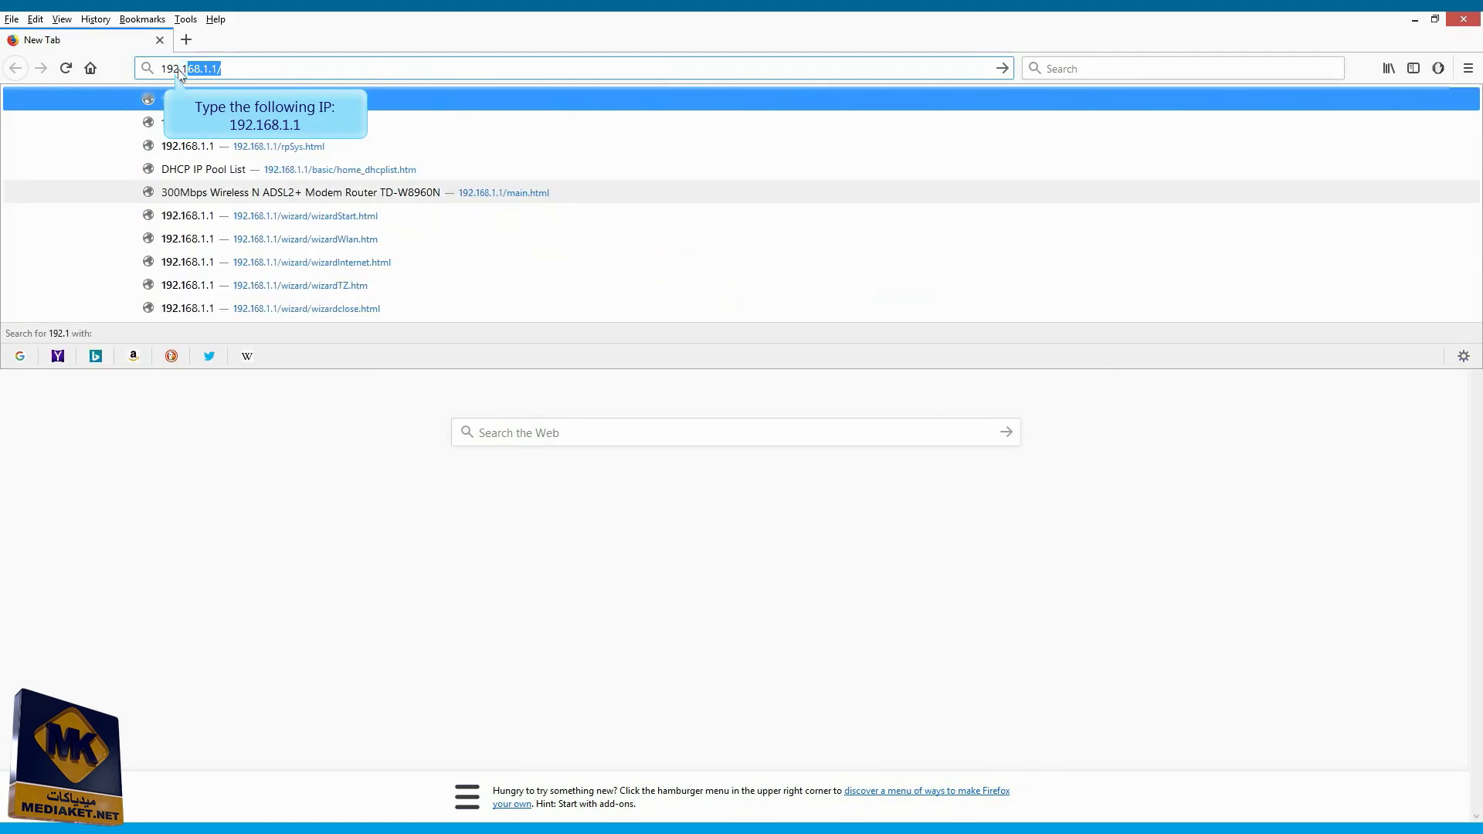
type(".1.1")
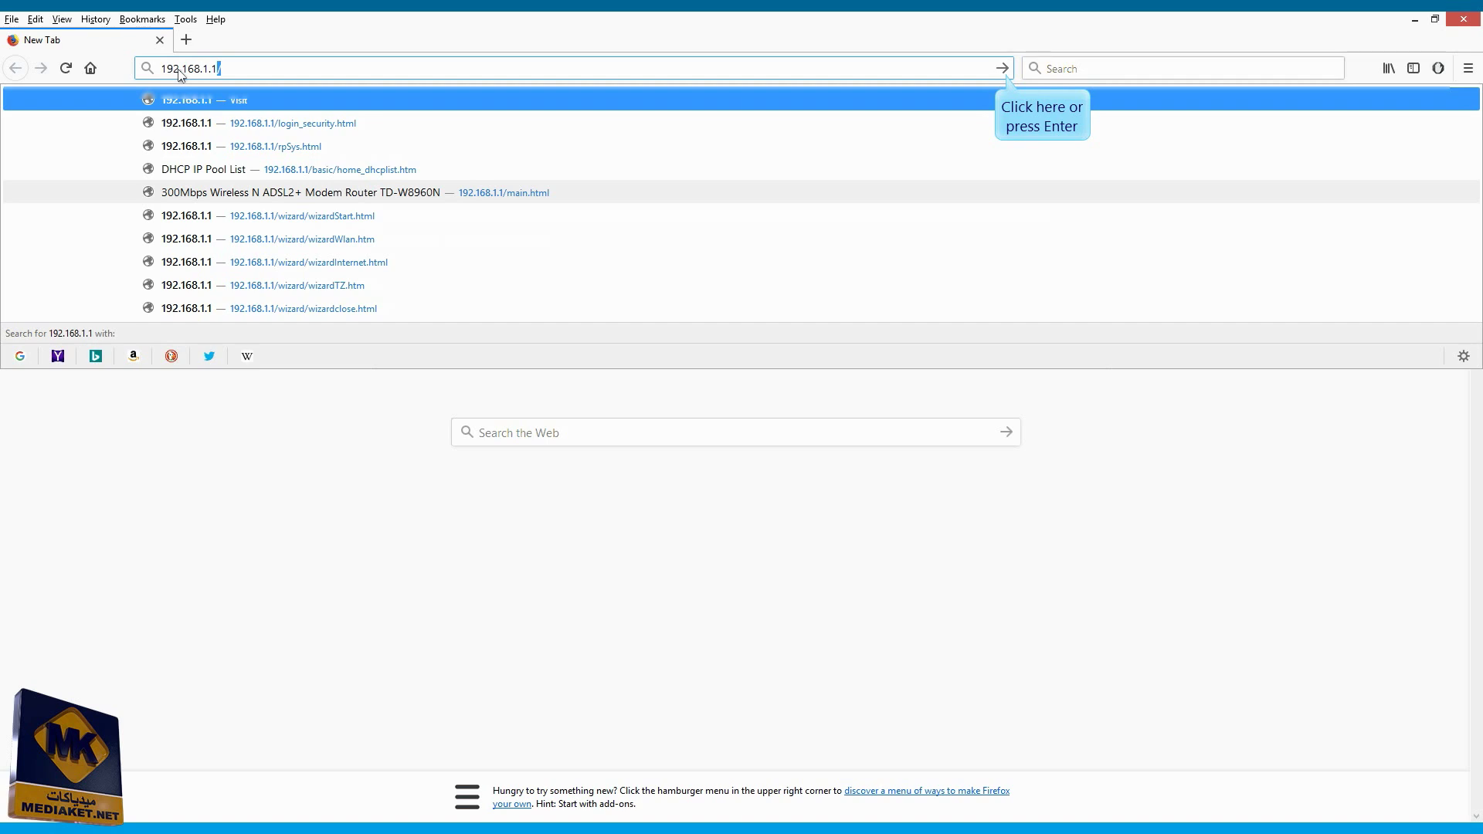
left_click(1002, 71)
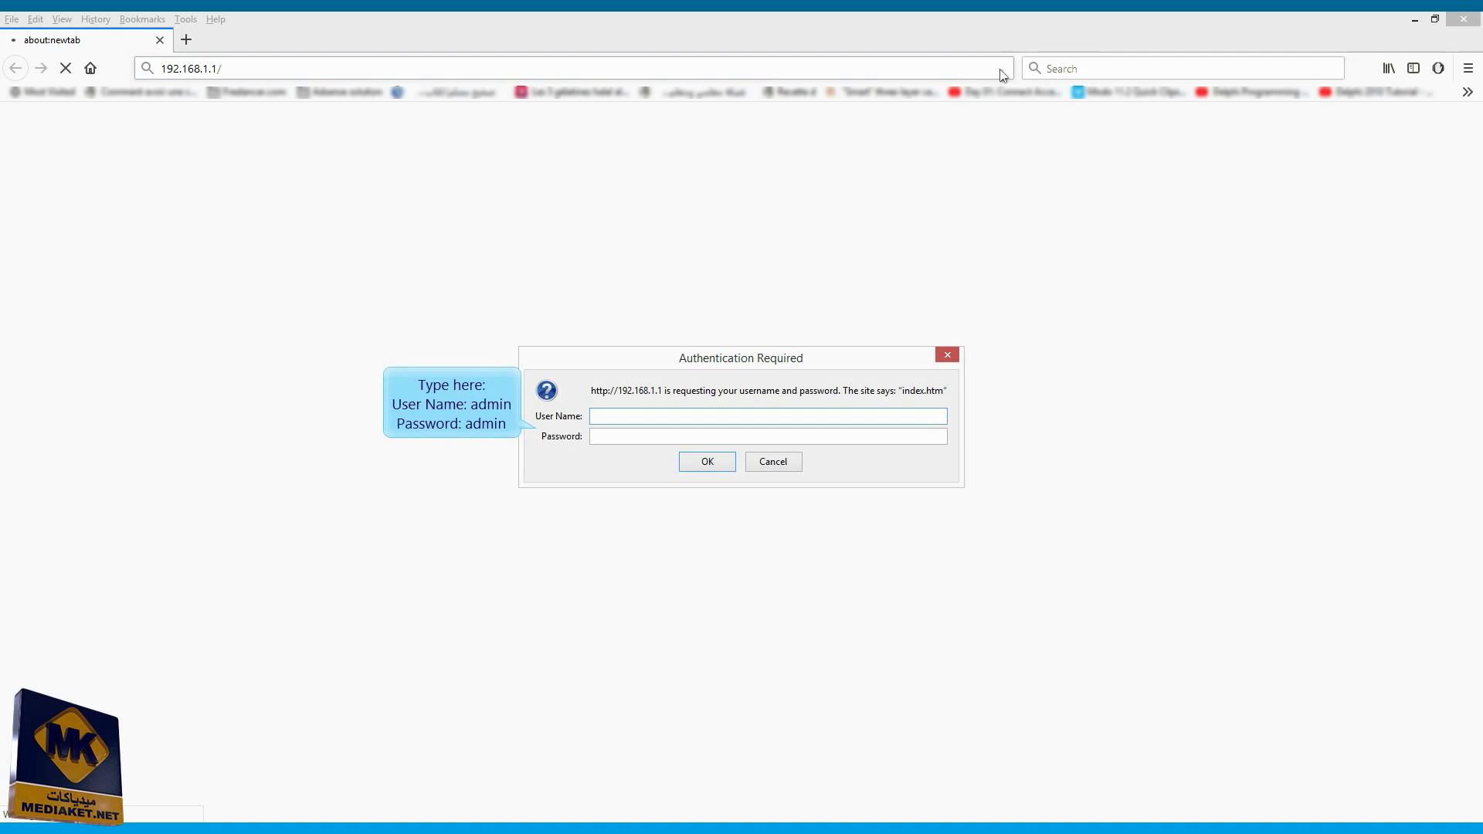
type("admin")
key("Tab")
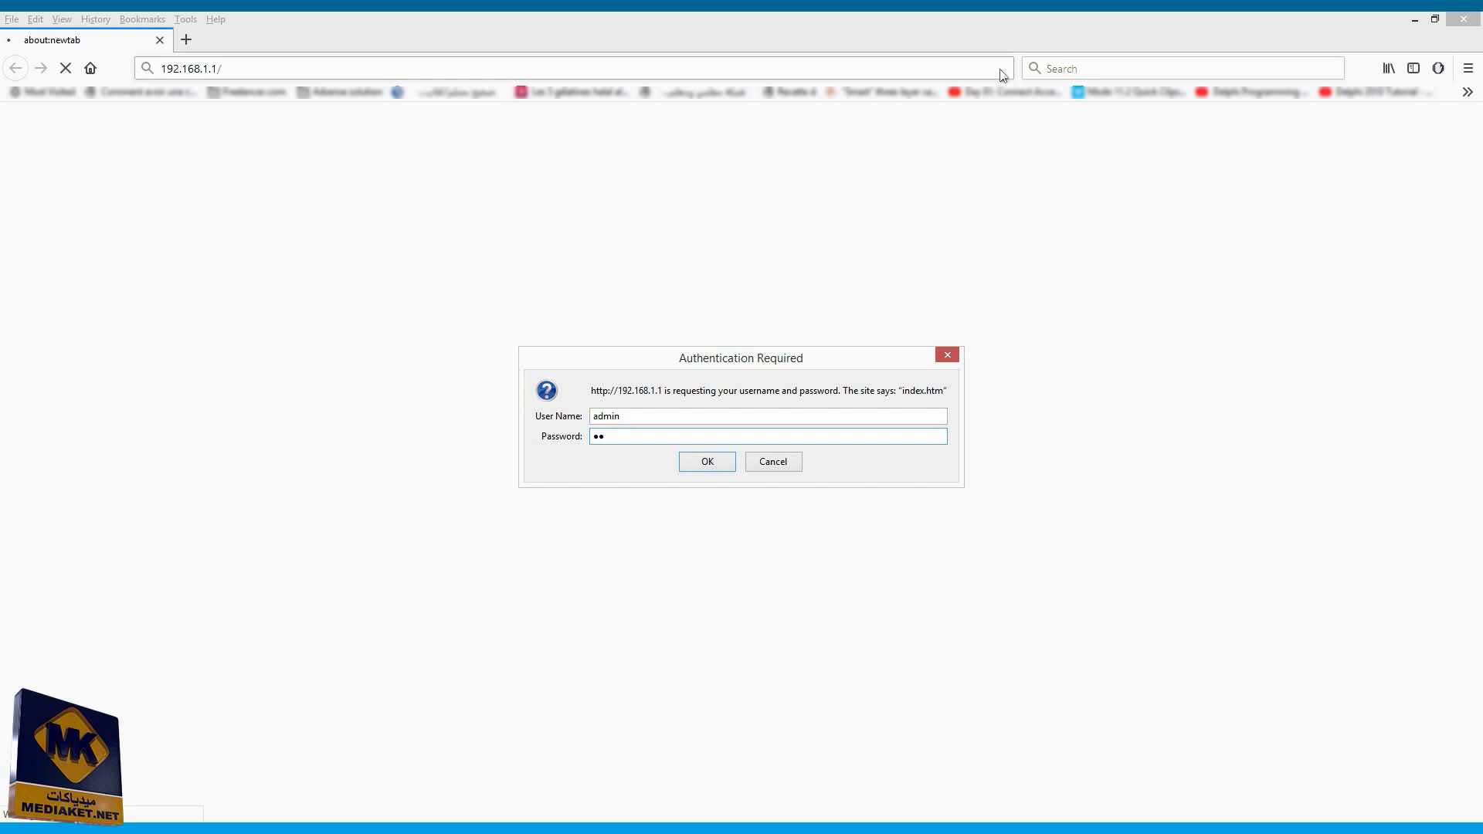
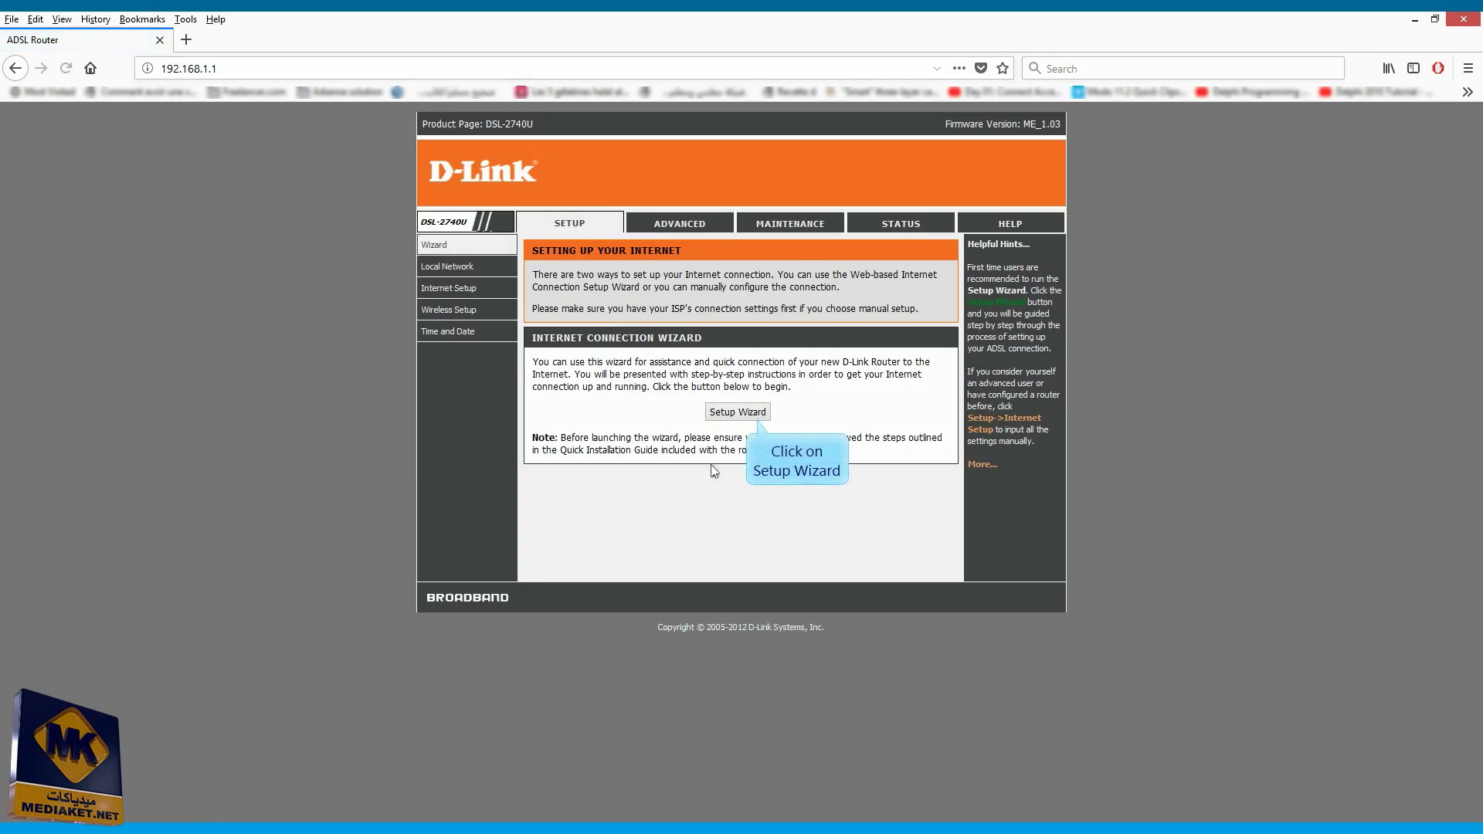
Step: Launch the Setup Wizard, keep DSL WAN as the interface type, and advance to Step 2
left_click(735, 411)
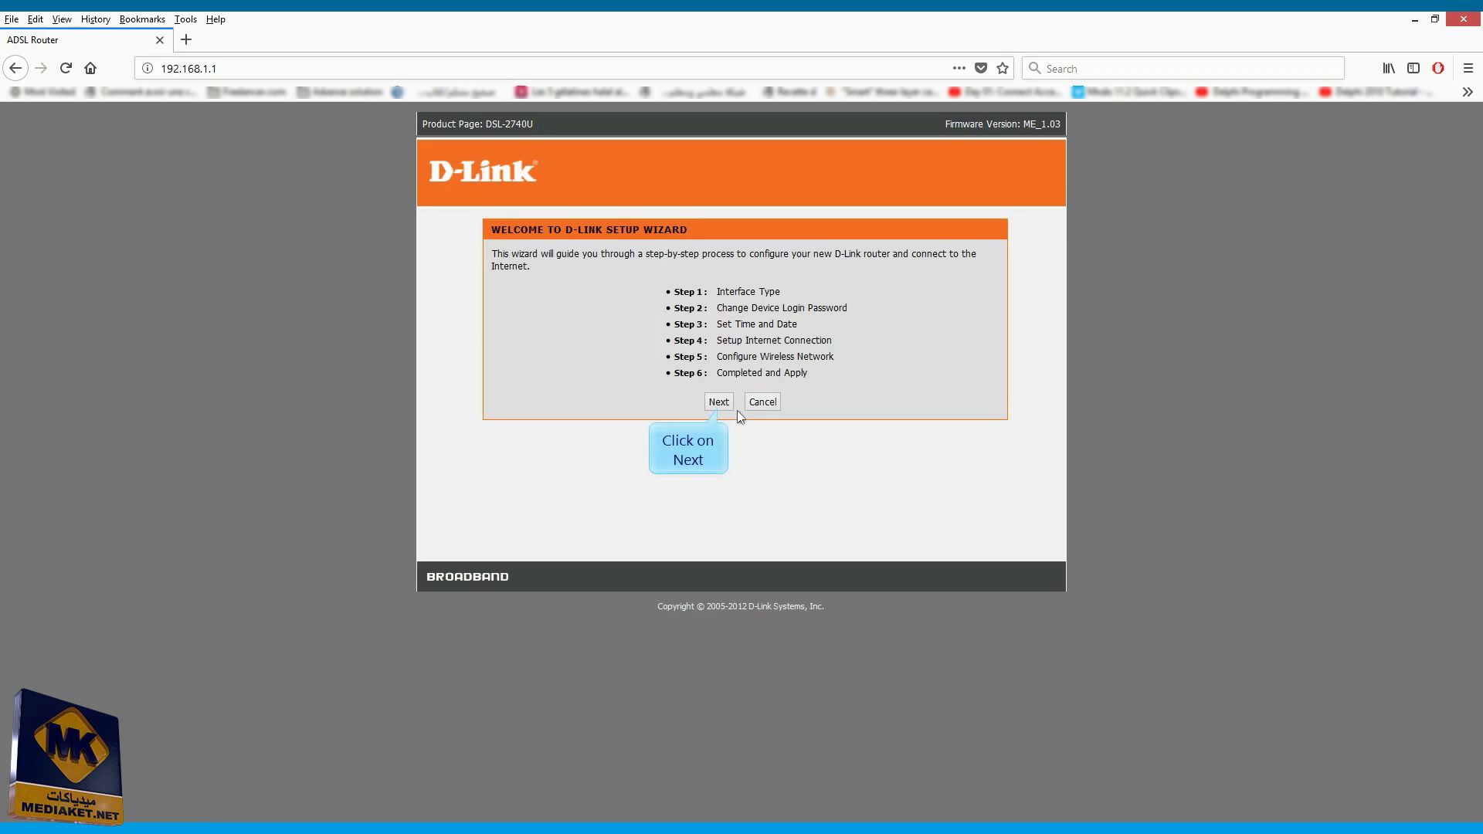
left_click(718, 402)
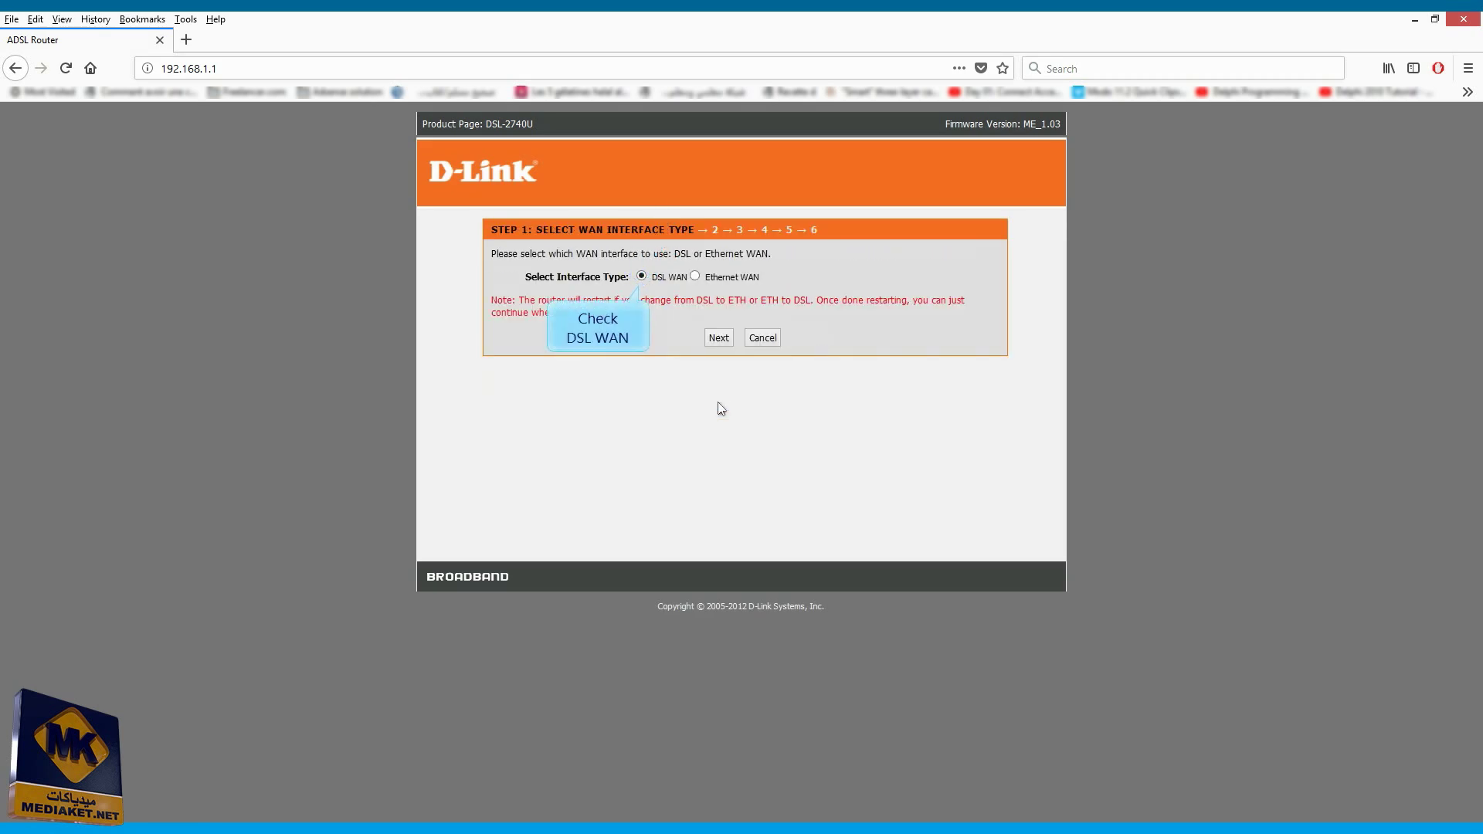
left_click(642, 277)
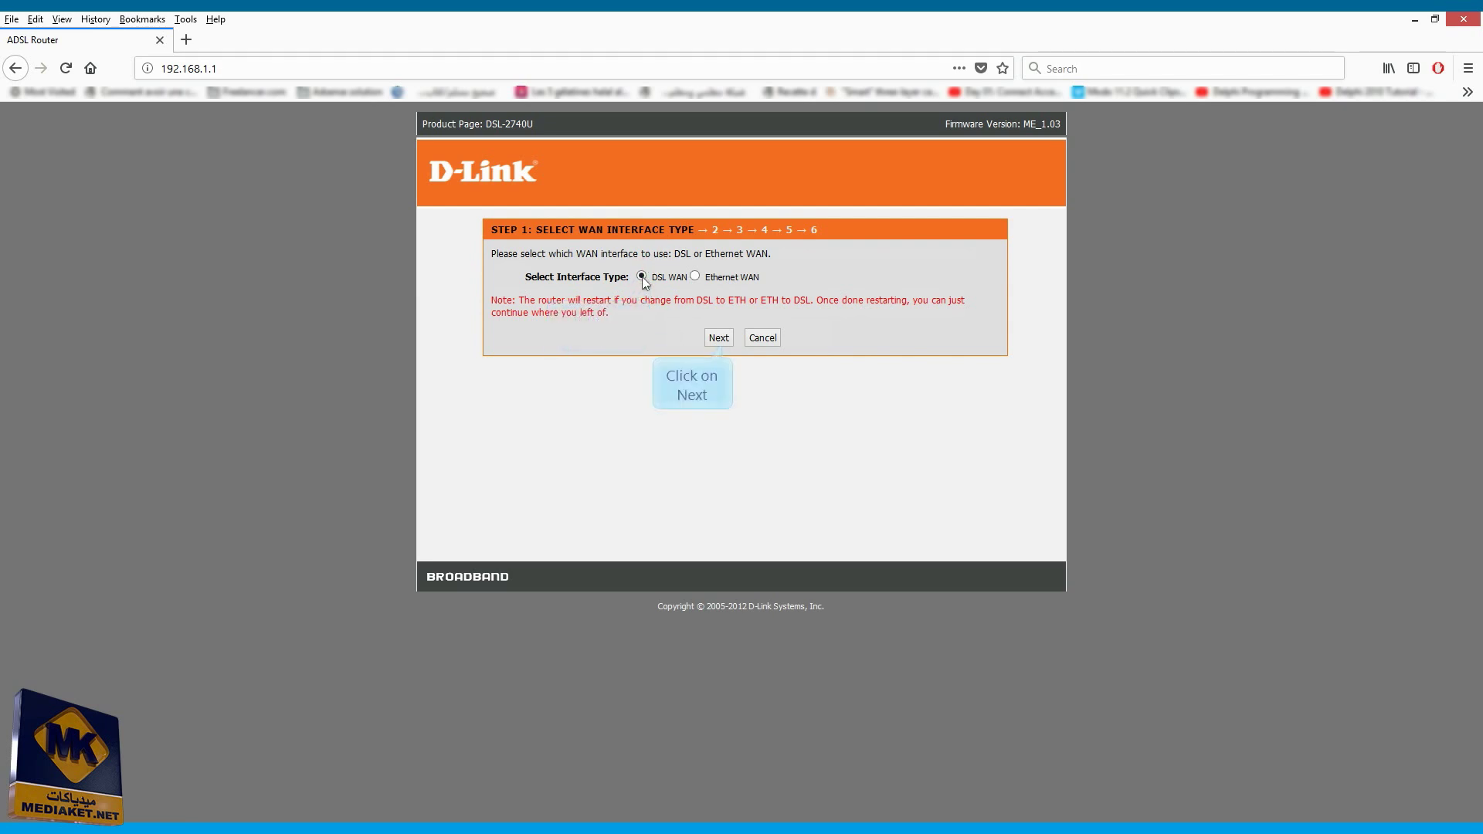
left_click(719, 339)
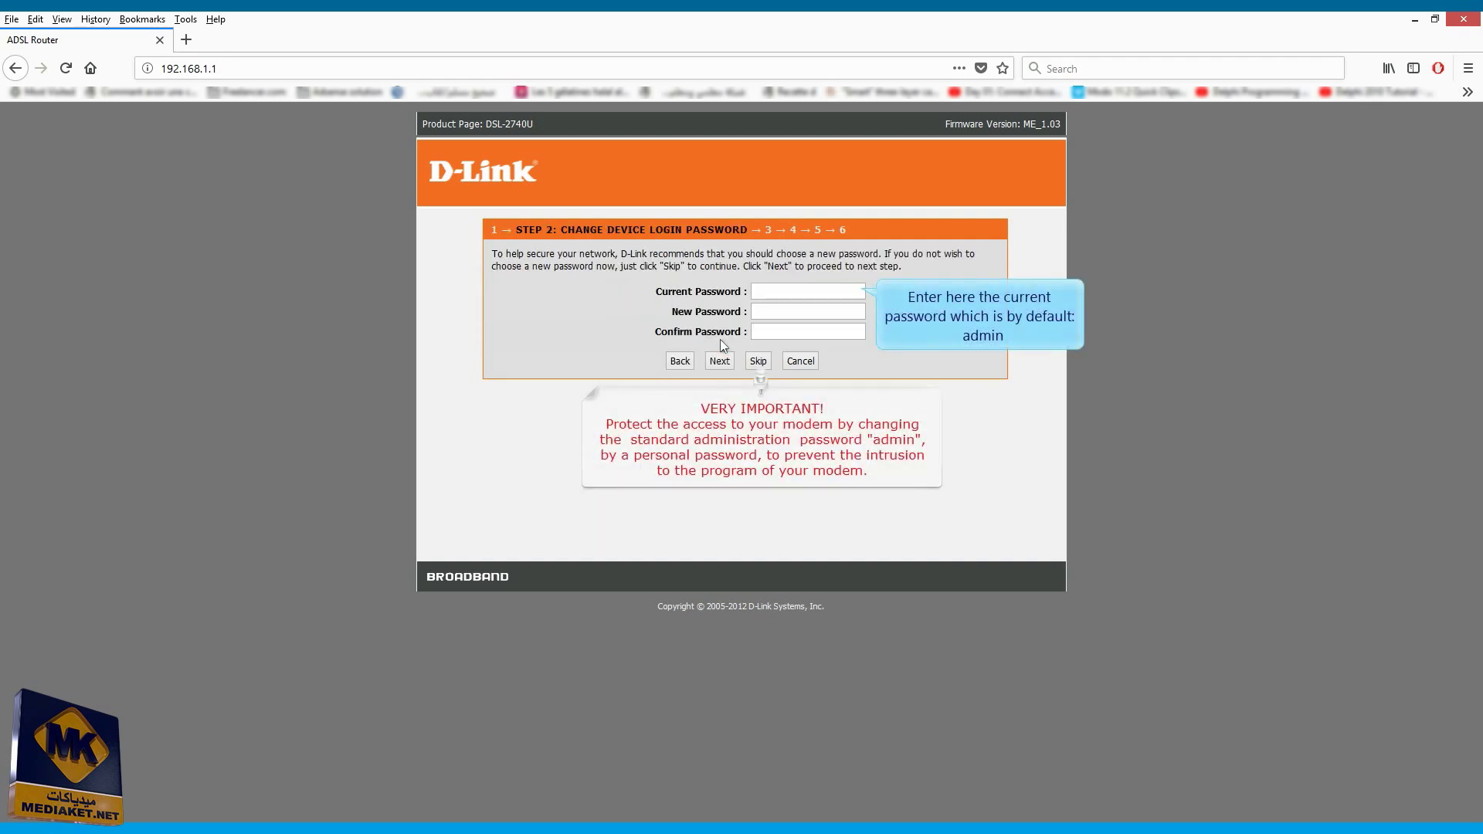
Step: Enter the current login password, set and confirm a new password, then continue to Step 3
left_click(784, 290)
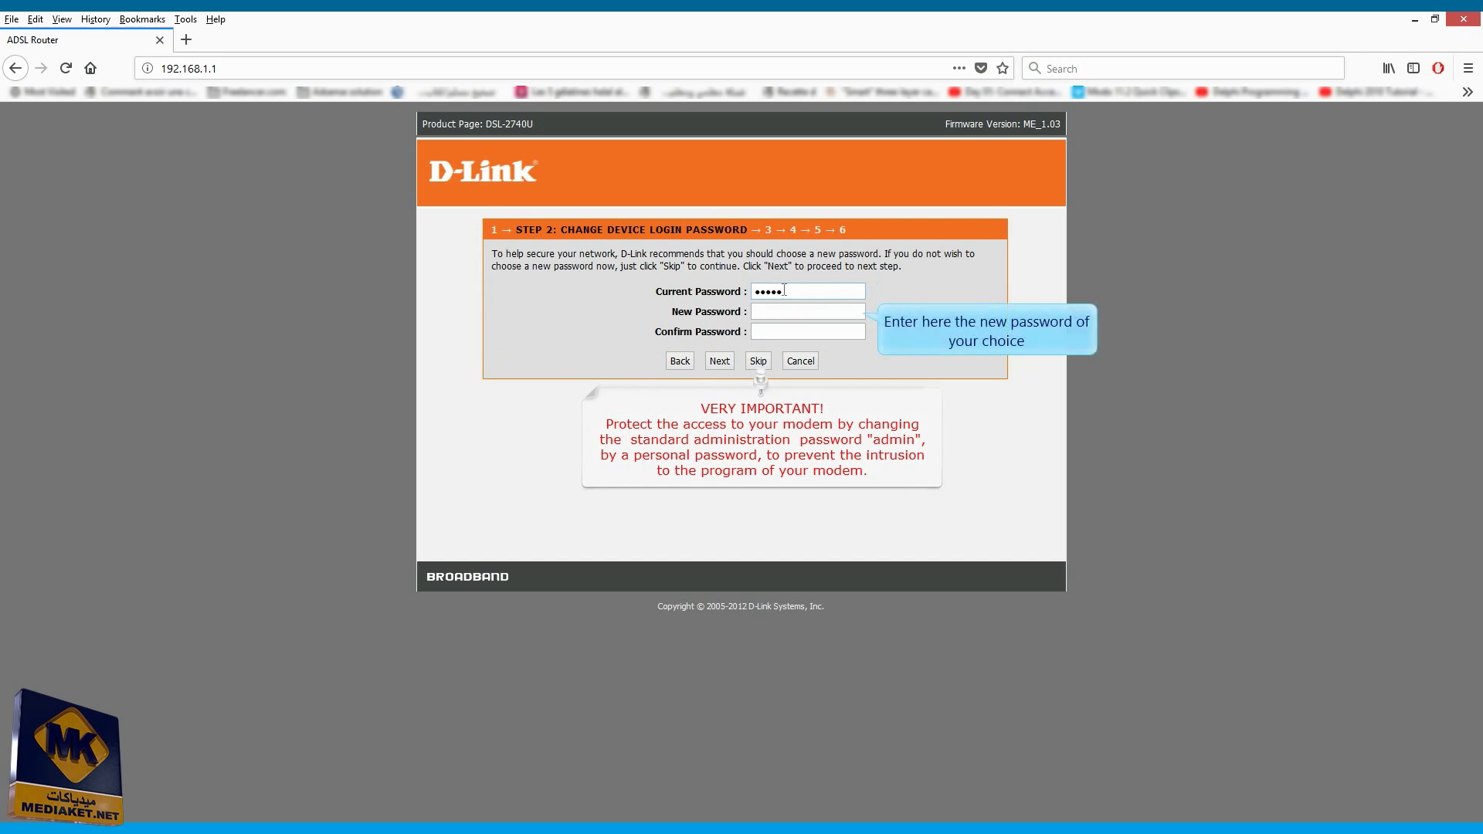
left_click(759, 312)
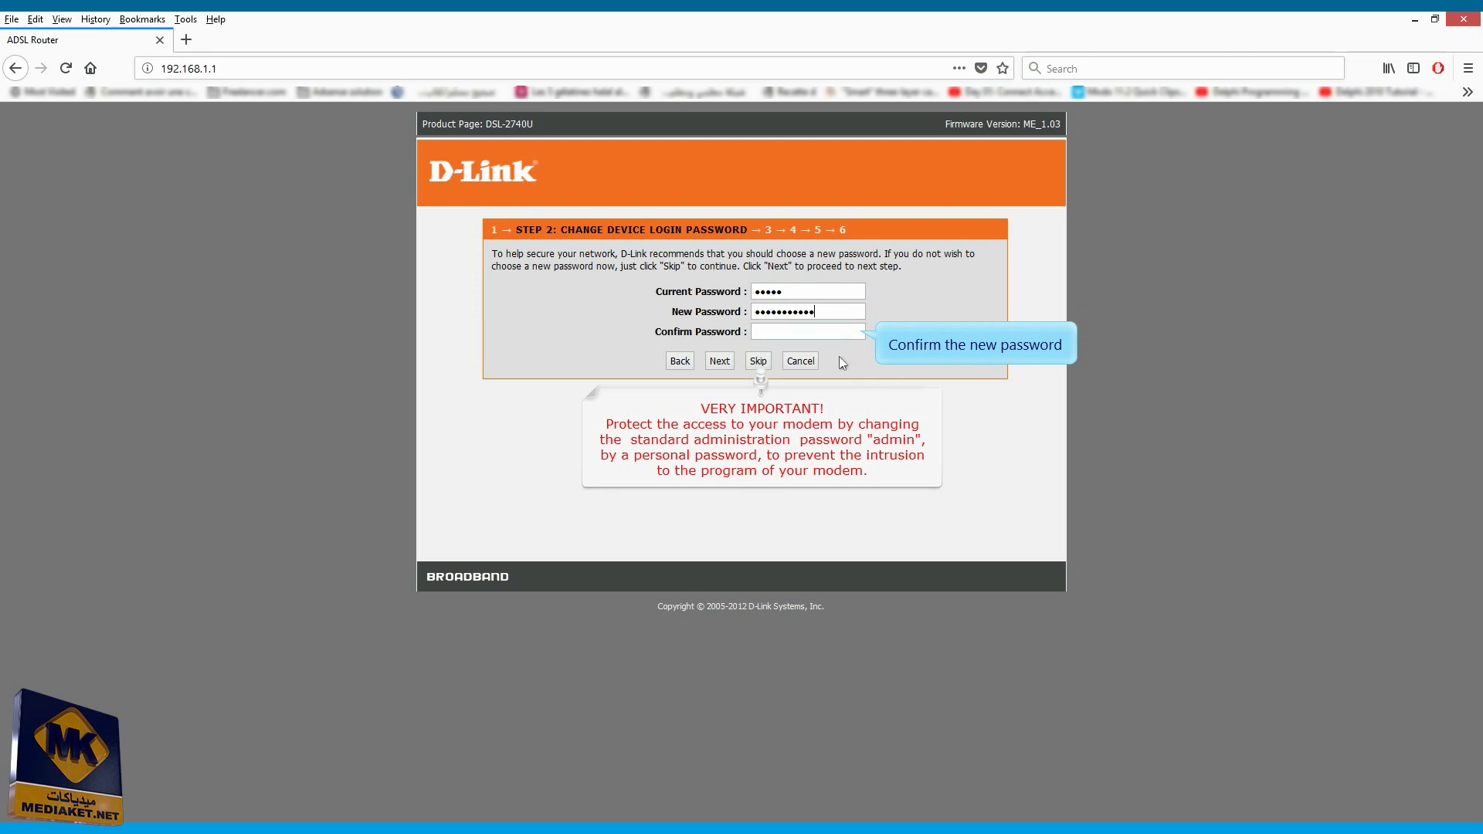
key("Tab")
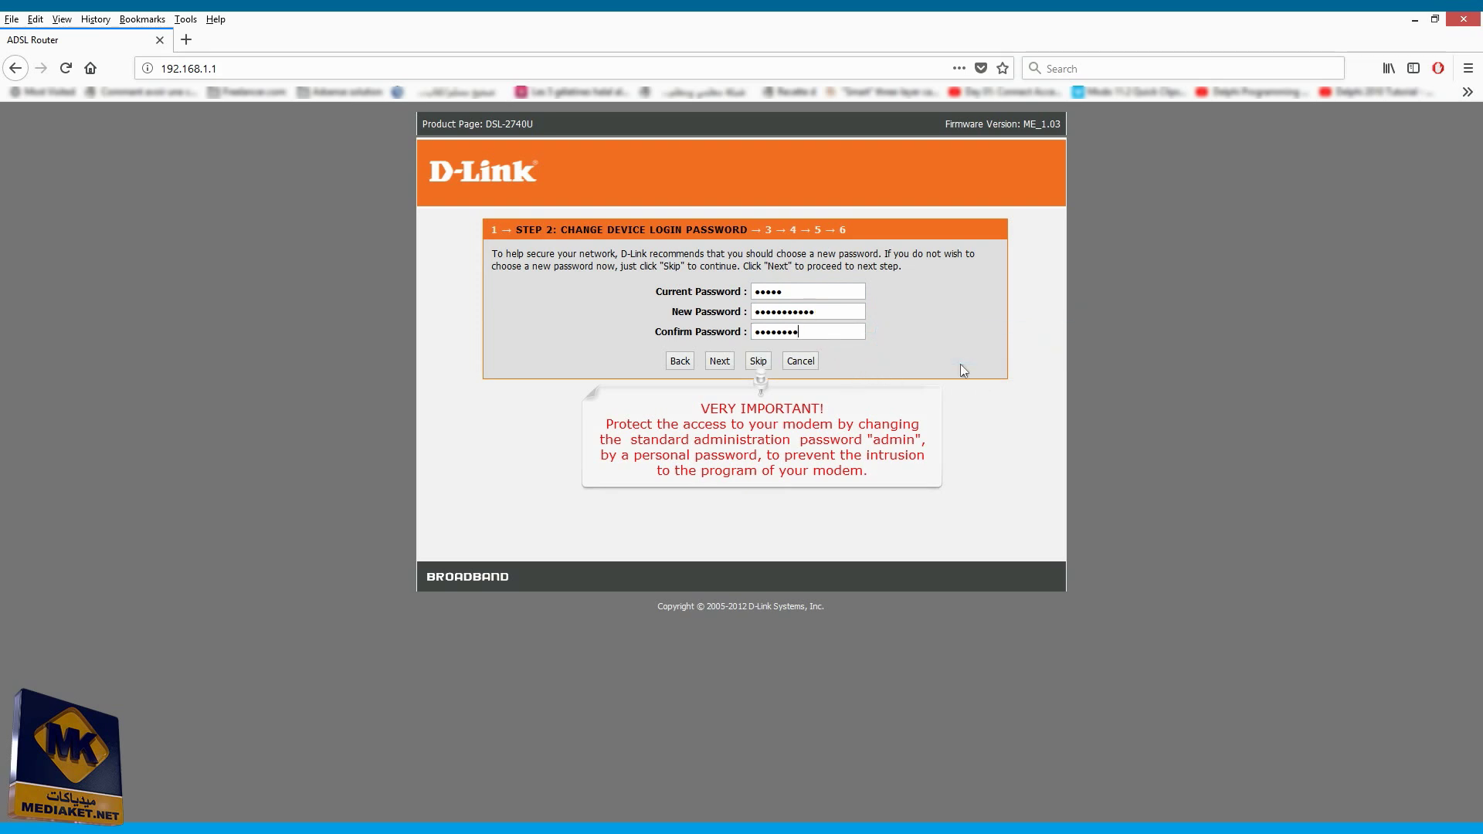
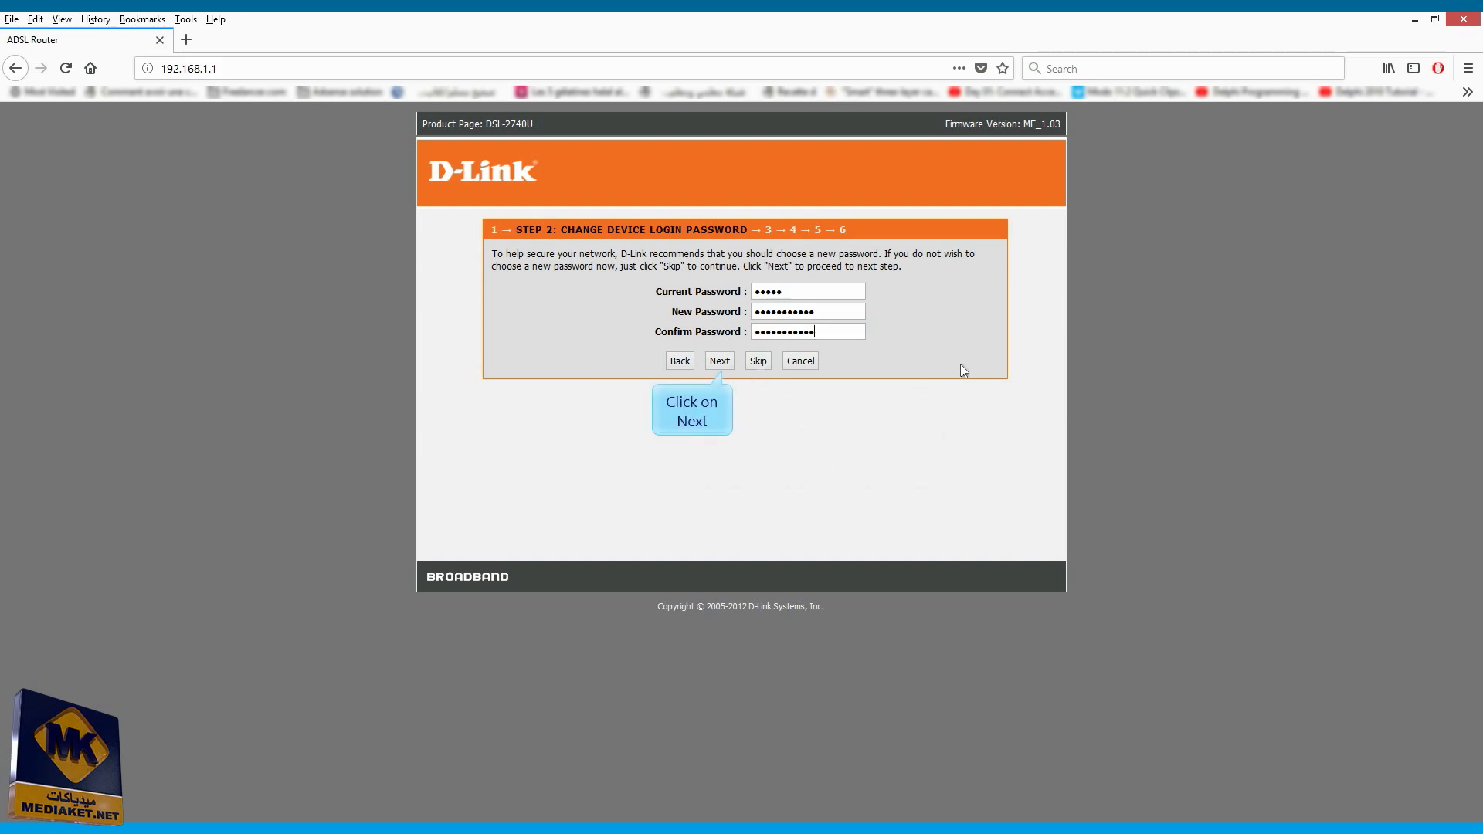
left_click(727, 363)
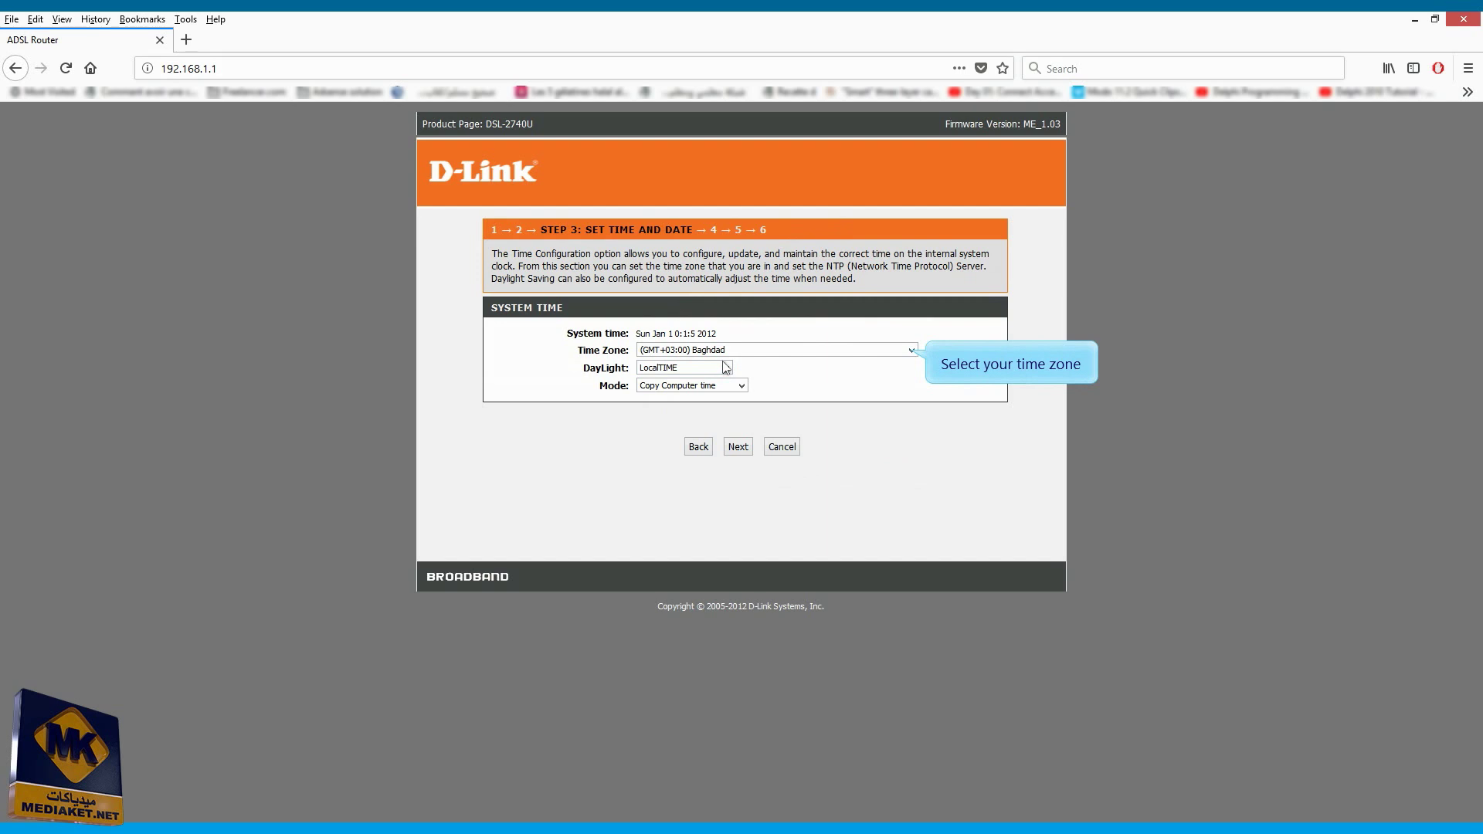
Step: Set the time zone to GMT+01:00 Amsterdam, Berlin, Rome and continue to internet setup
left_click(809, 349)
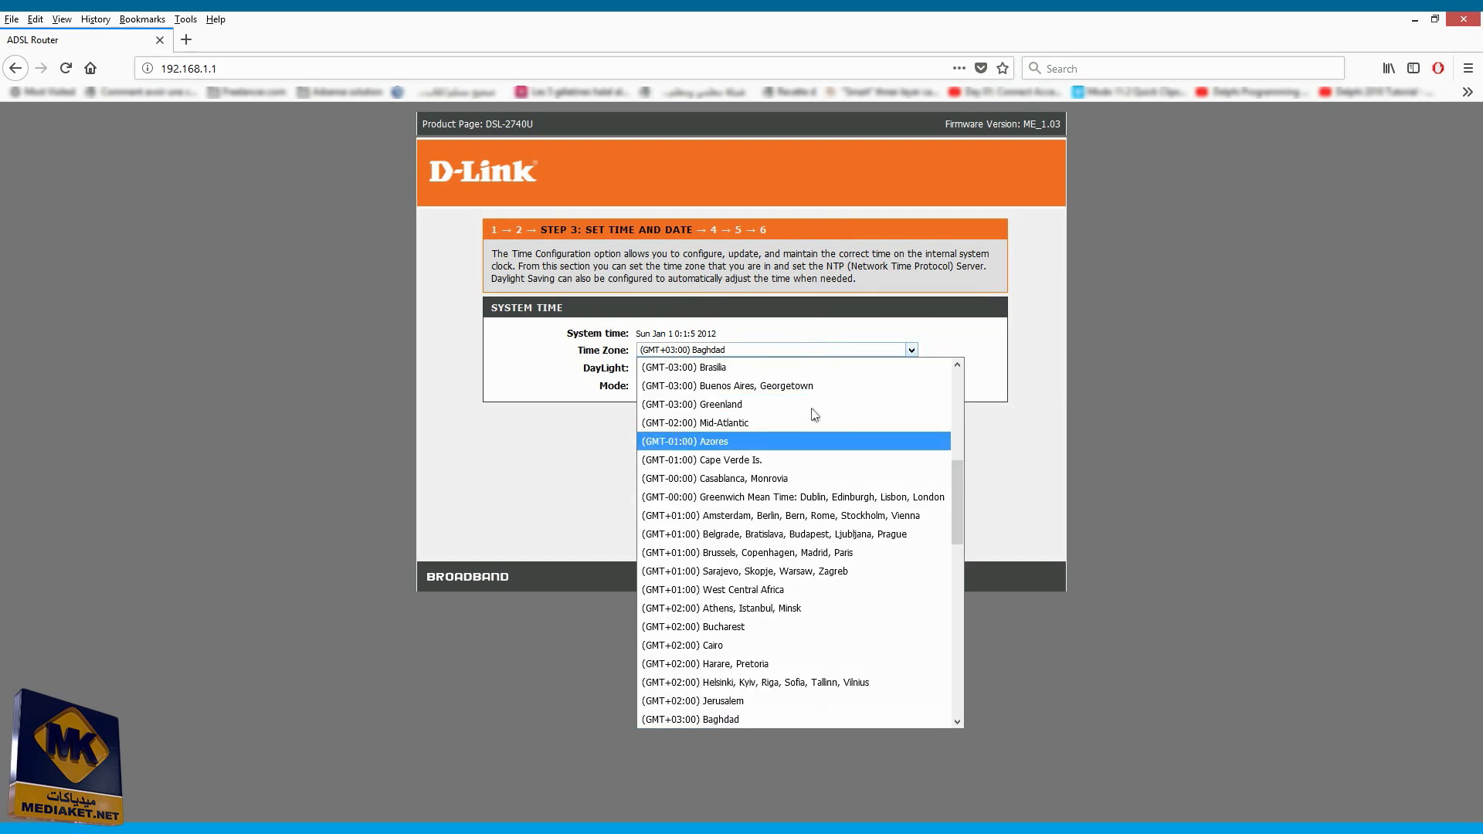
left_click(813, 516)
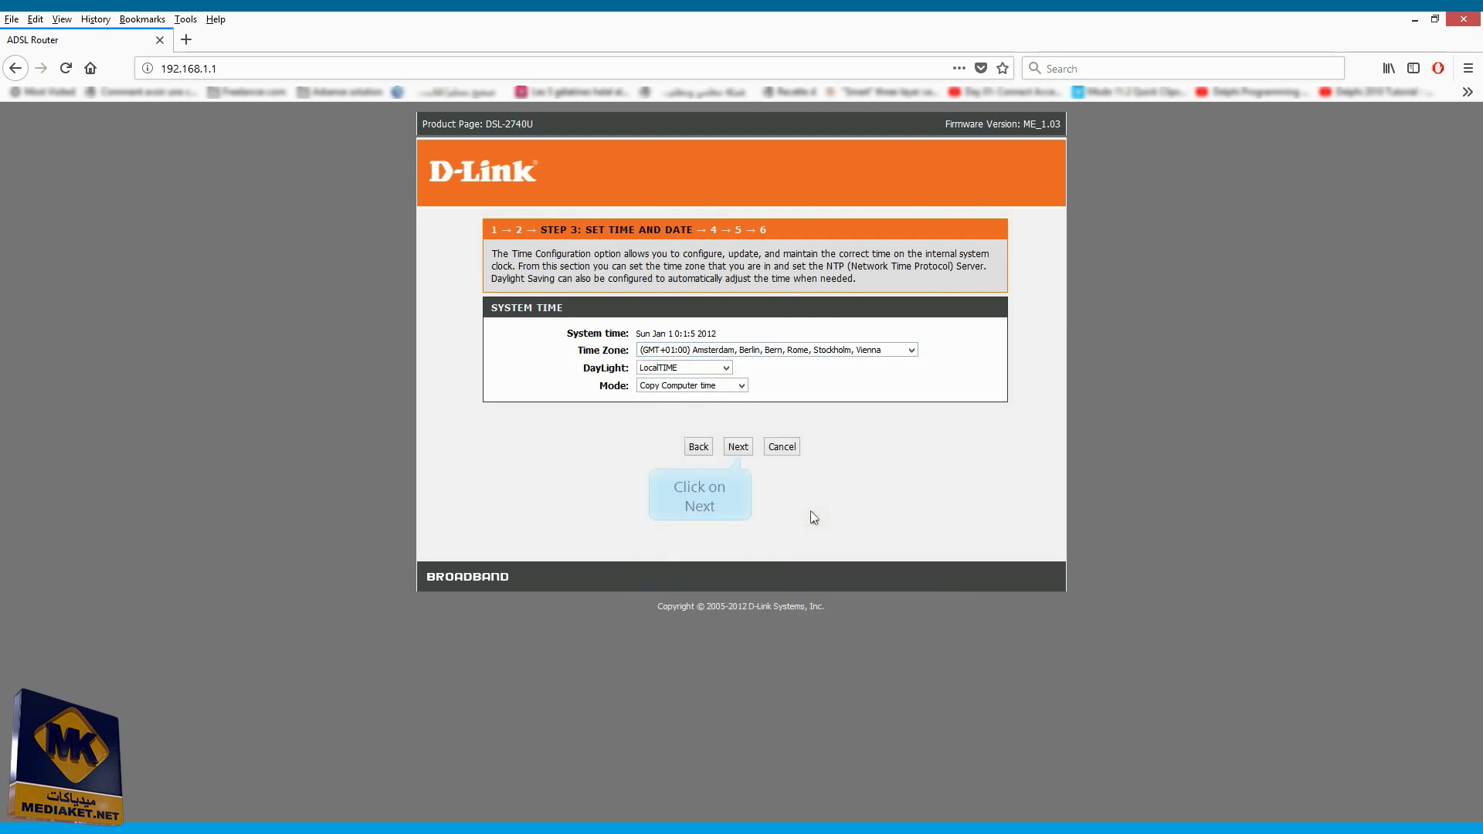
left_click(738, 448)
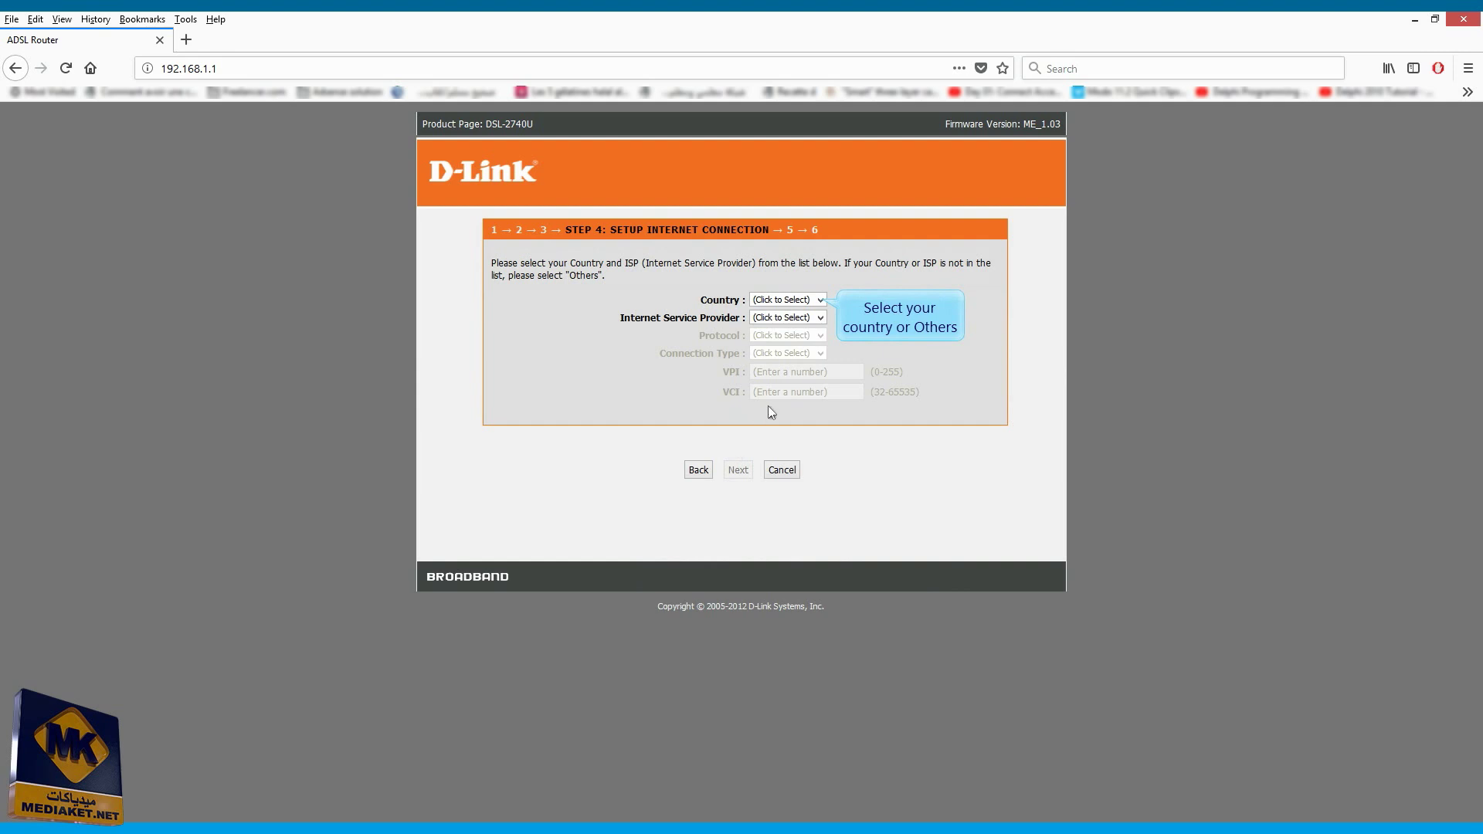
Step: Set both the country and the internet service provider to Others
left_click(819, 299)
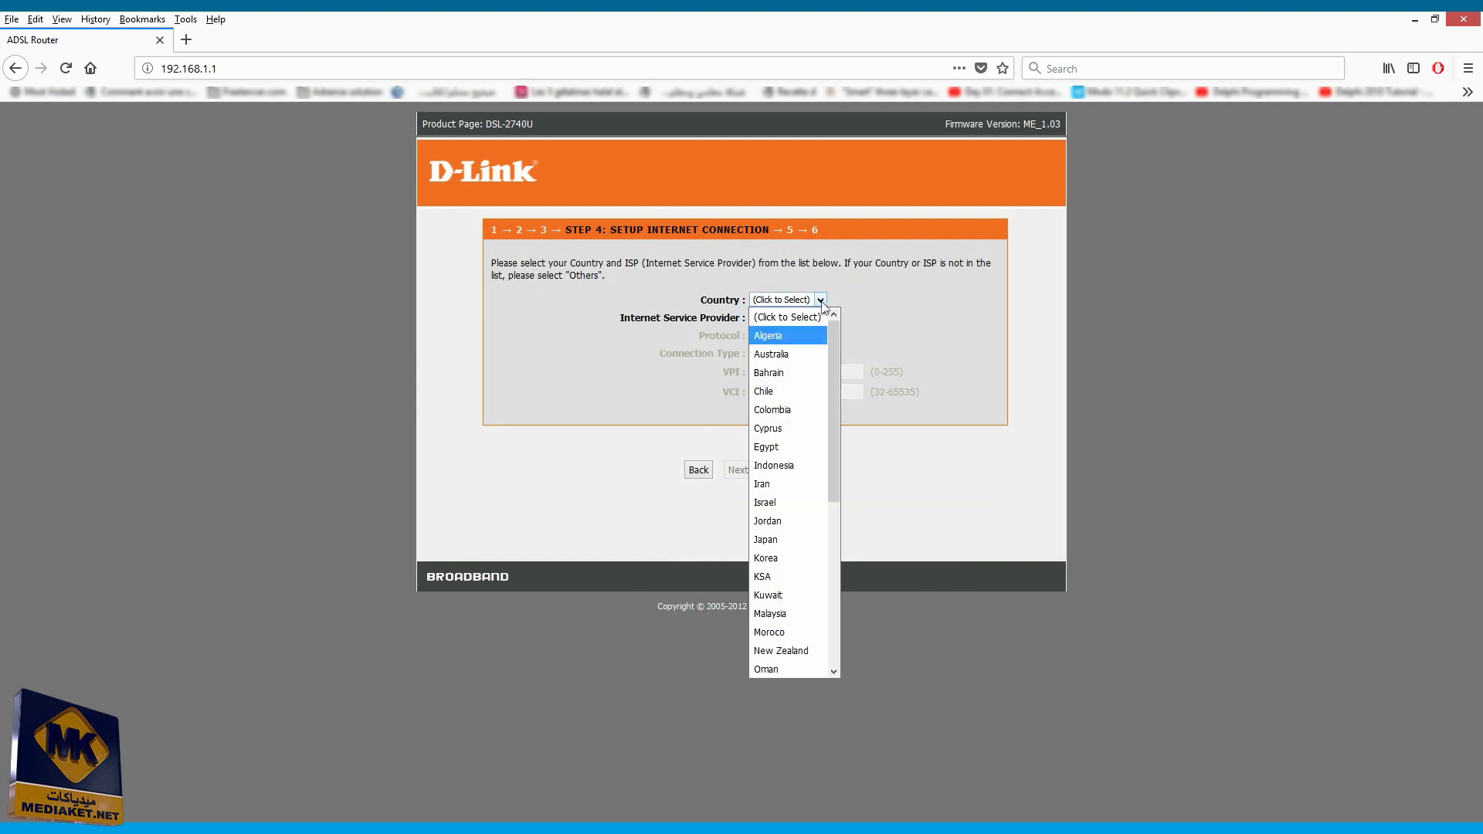
scroll(787, 540, "down", 6)
left_click(784, 668)
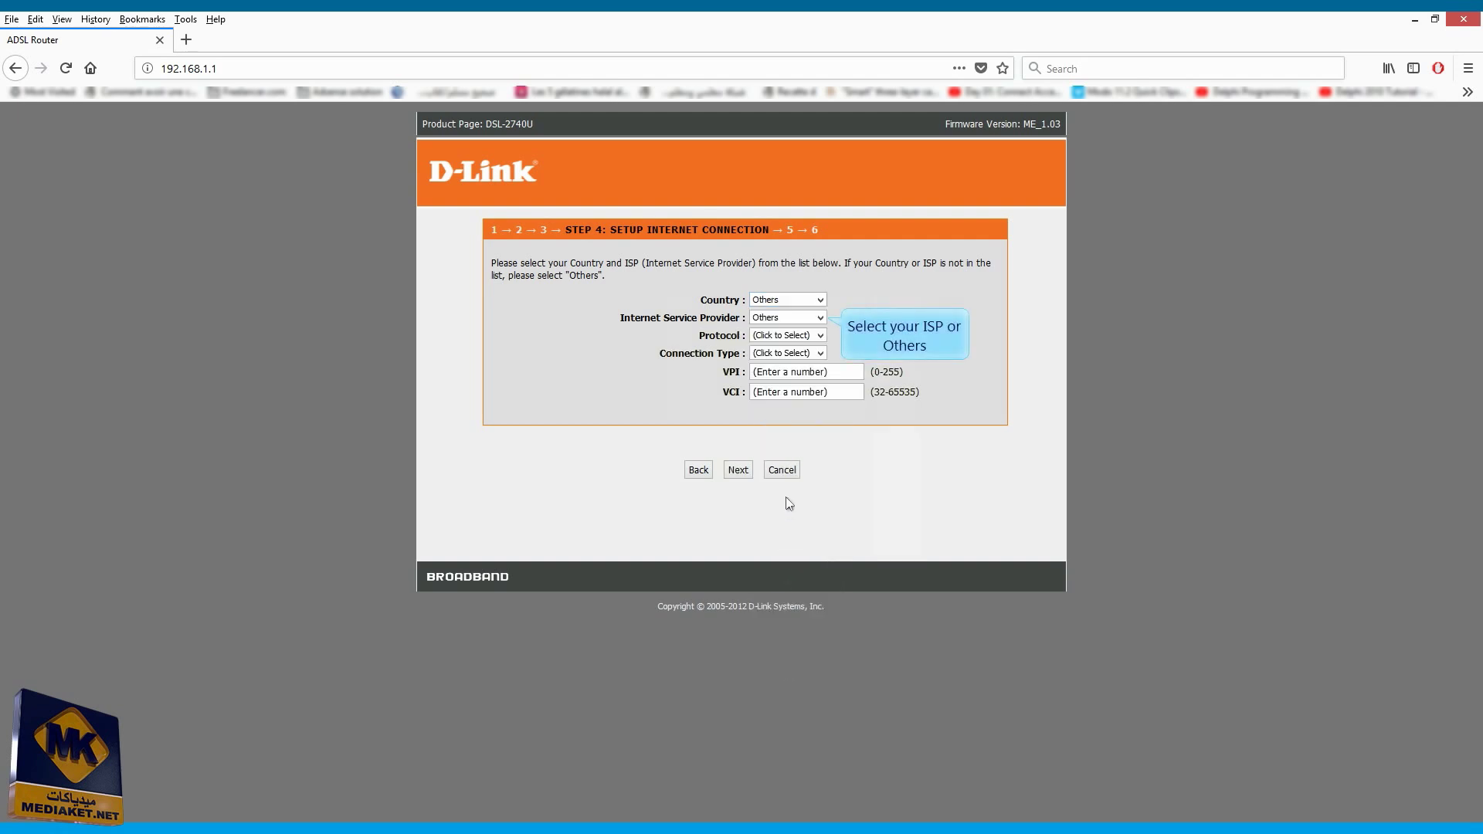
left_click(817, 319)
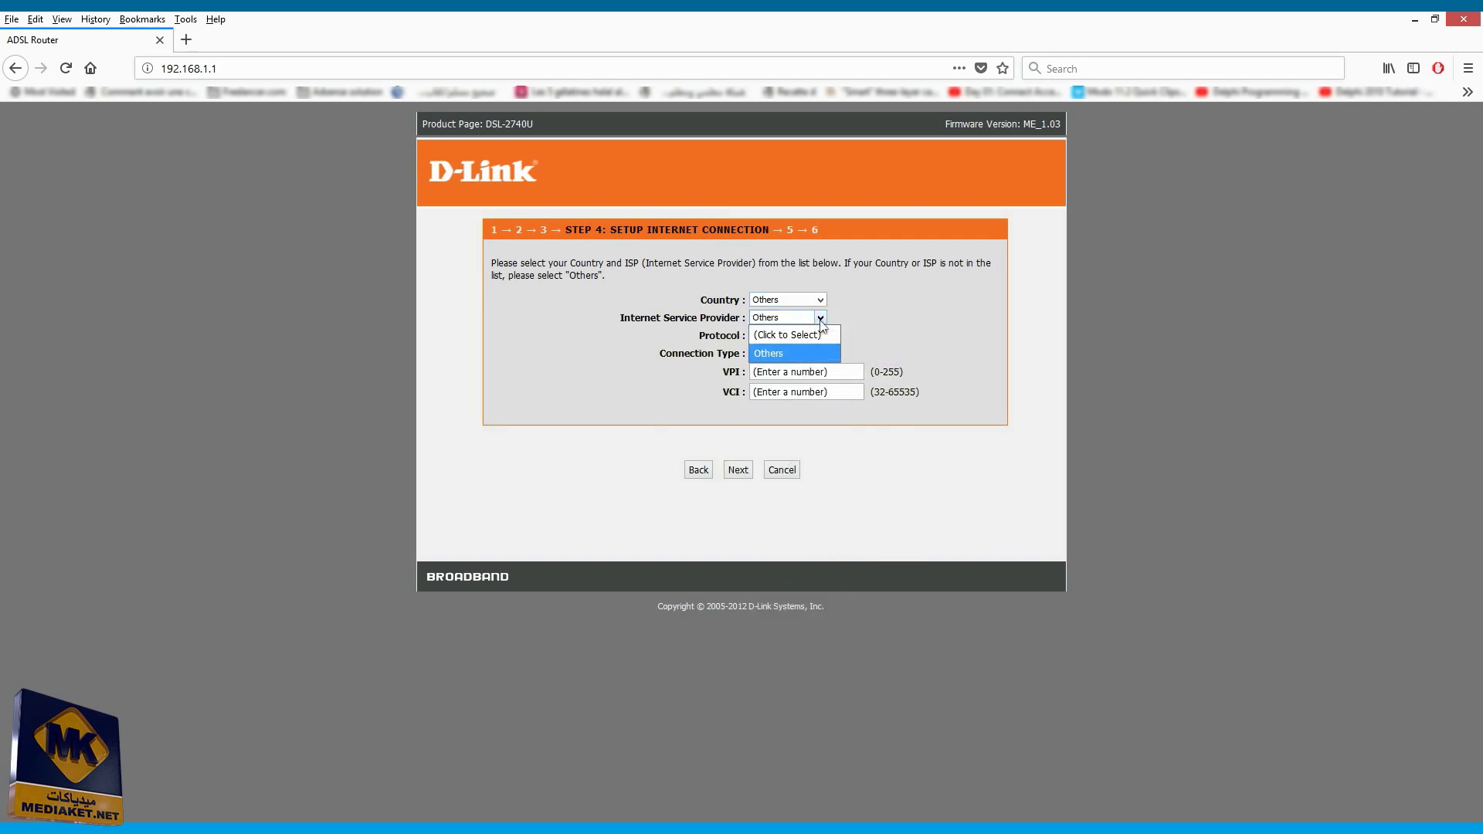
left_click(786, 342)
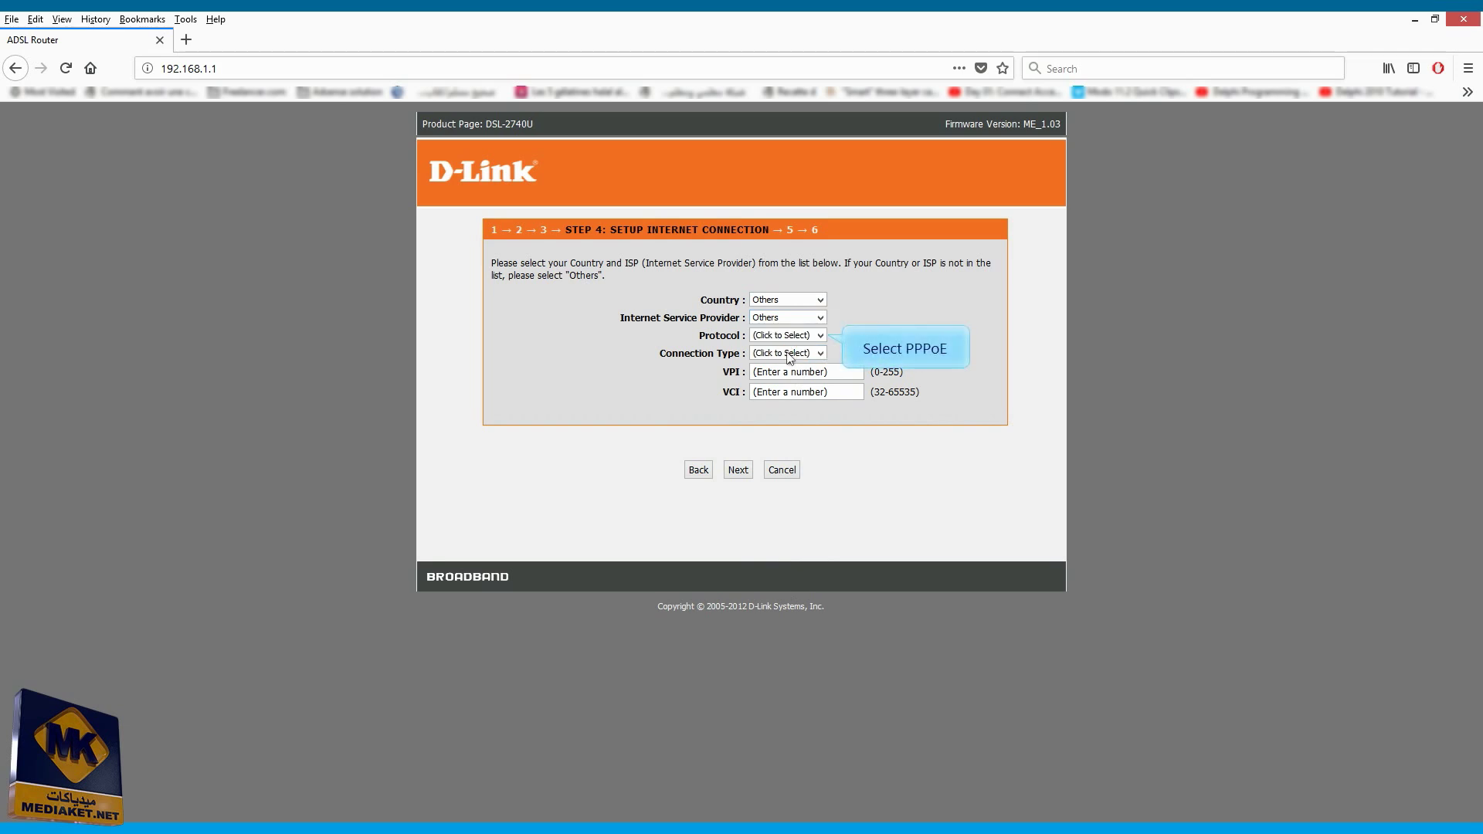
Step: Choose PPPoE as the protocol and LLC as the connection type
left_click(820, 335)
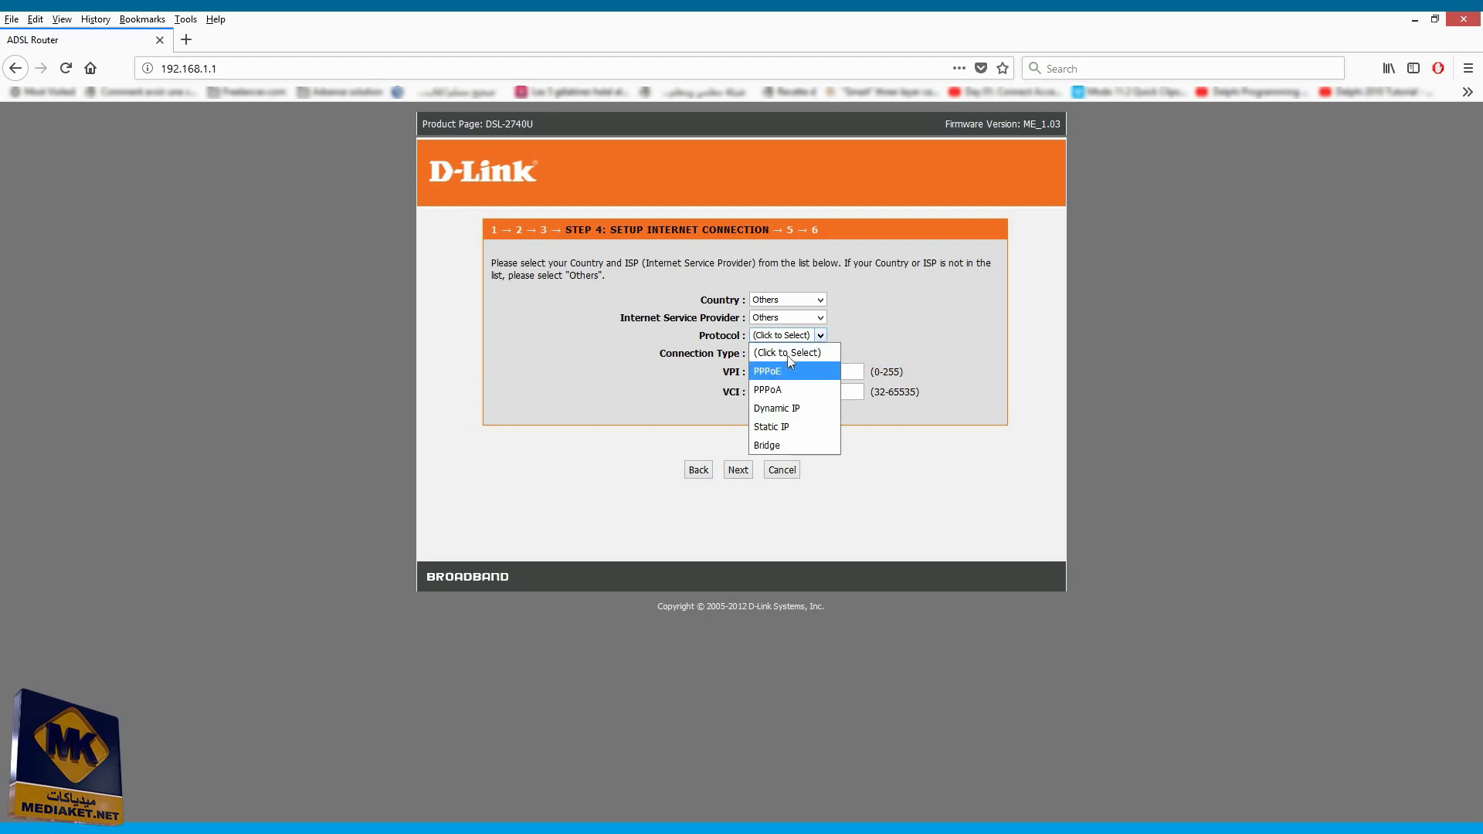
left_click(785, 376)
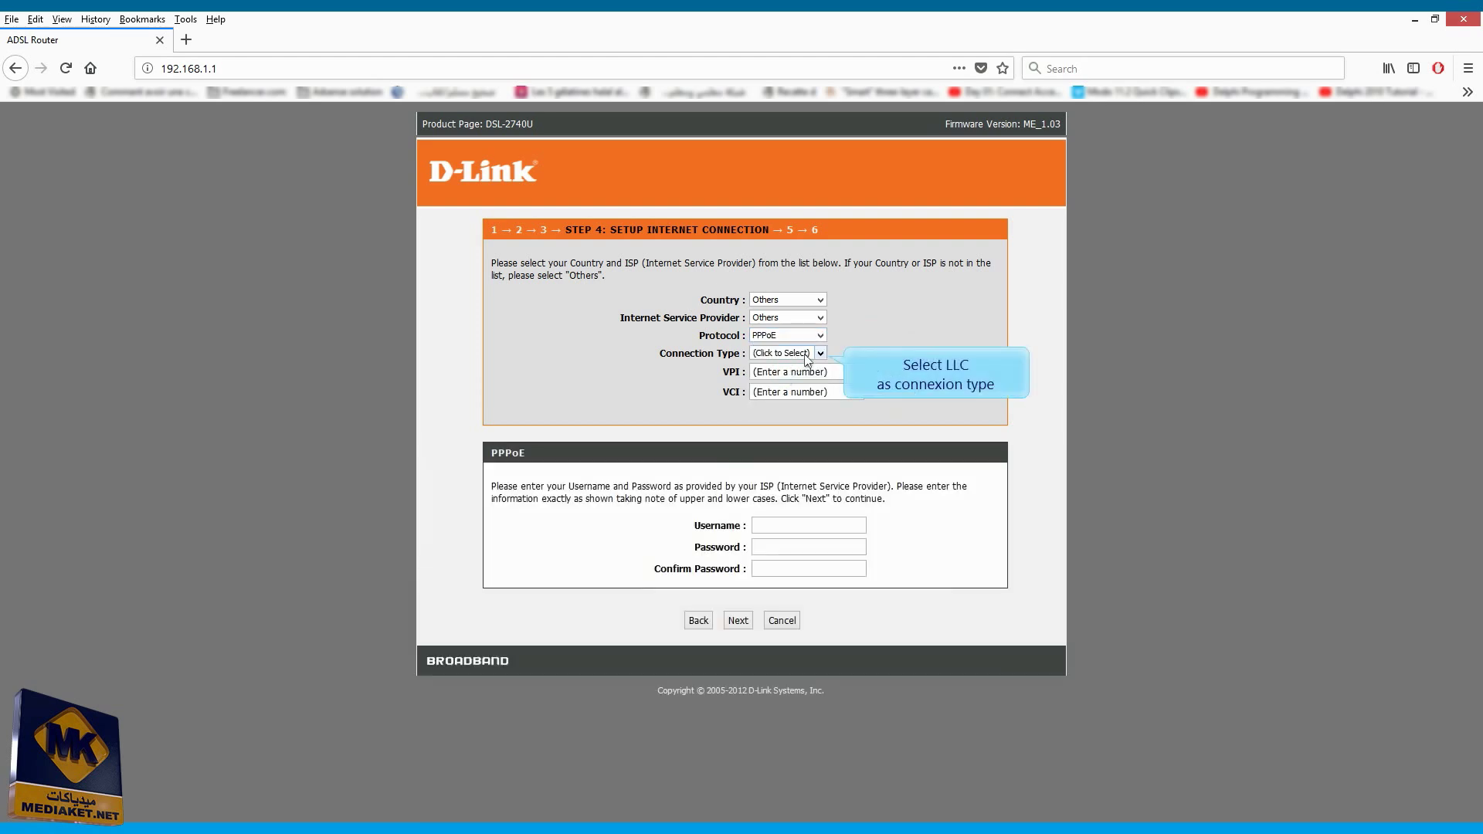
left_click(821, 353)
left_click(775, 405)
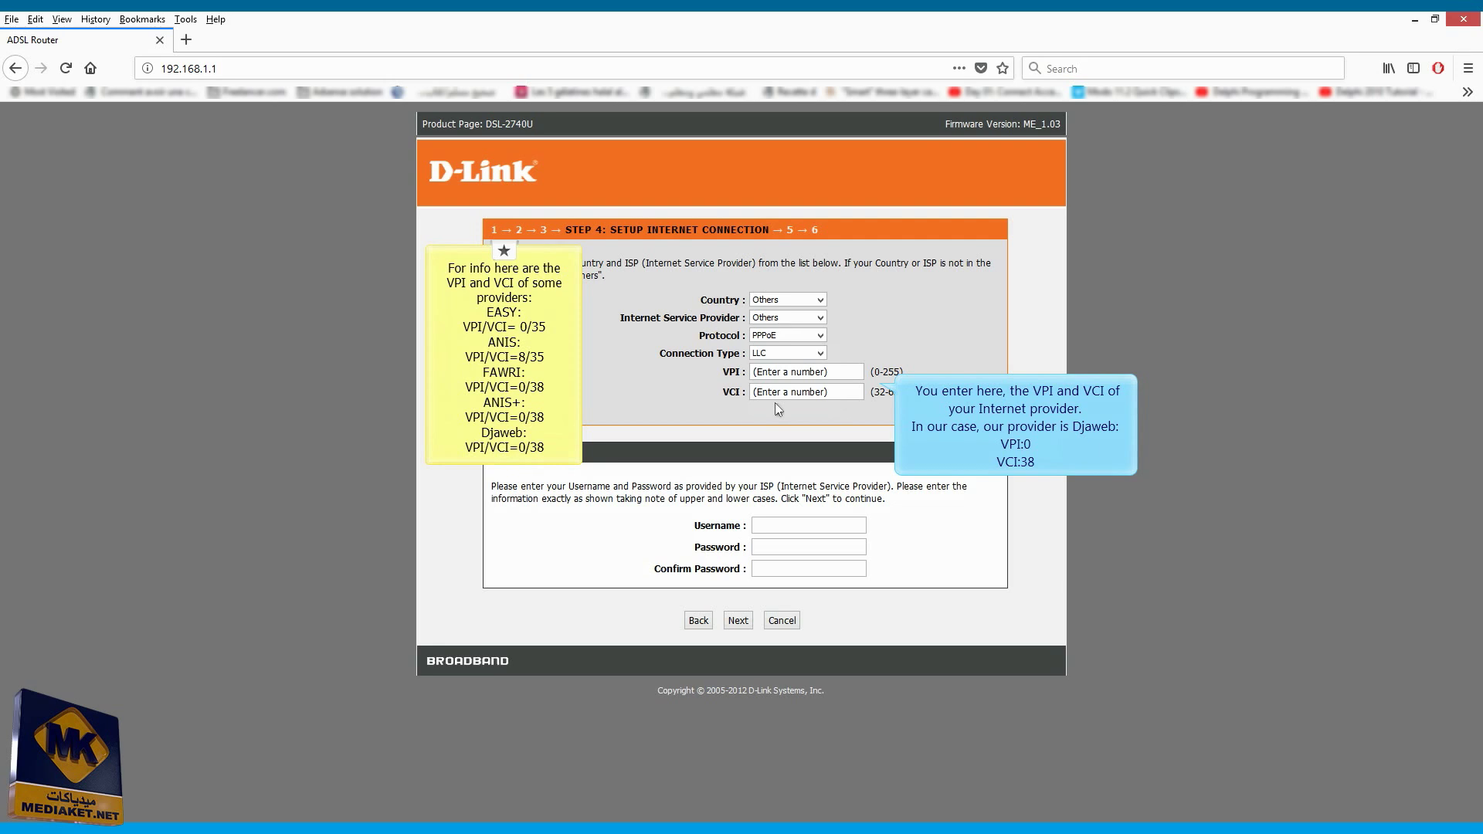
Step: Enter VPI 0 and VCI 38
left_click(847, 373)
type("0")
left_click(818, 391)
type("38")
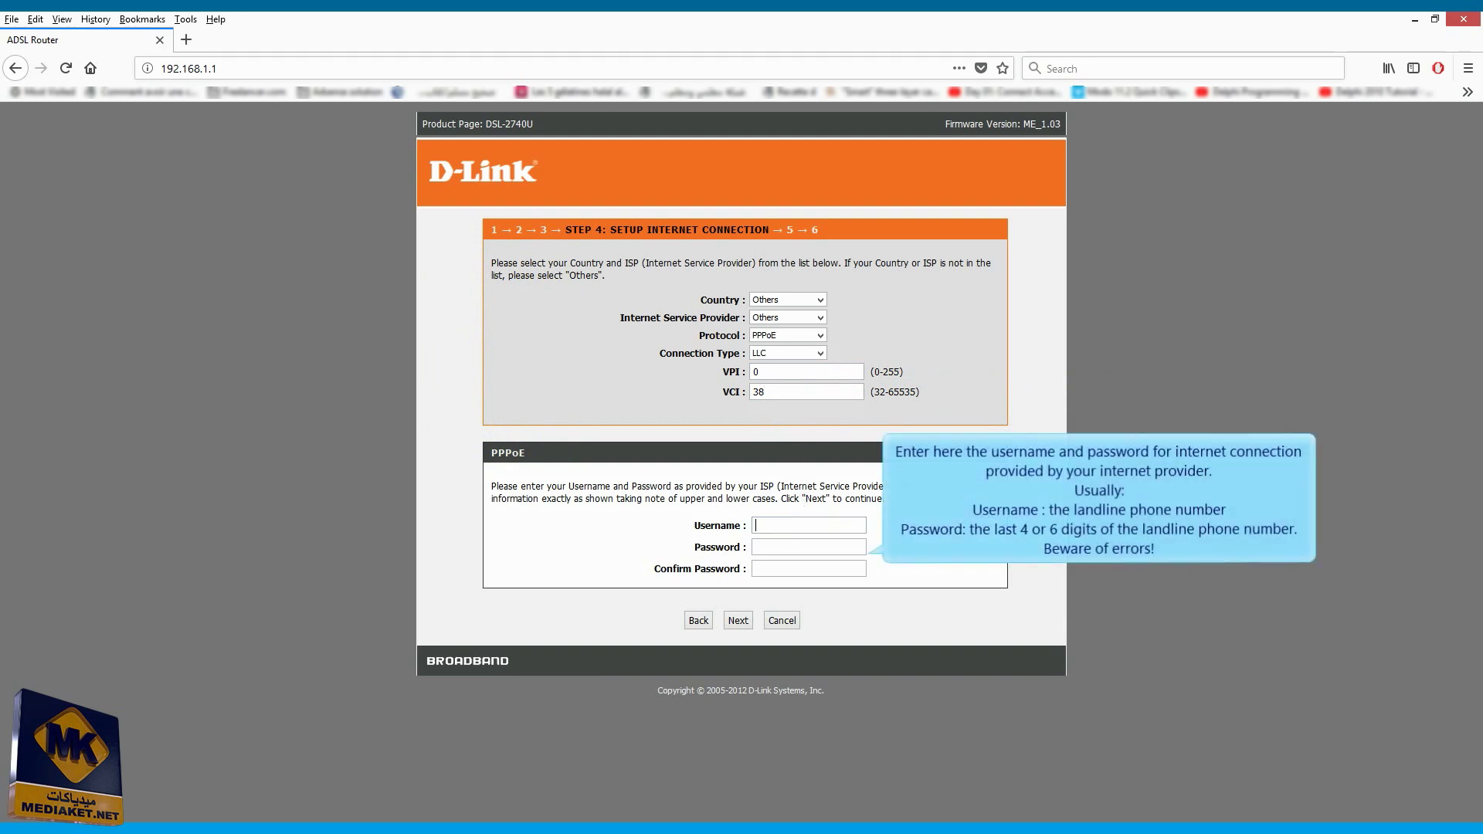
Step: Fill in the ISP's PPPoE username, password and password confirmation
left_click(790, 531)
type("036")
left_click(796, 548)
type("••••••")
left_click(786, 570)
type("••••")
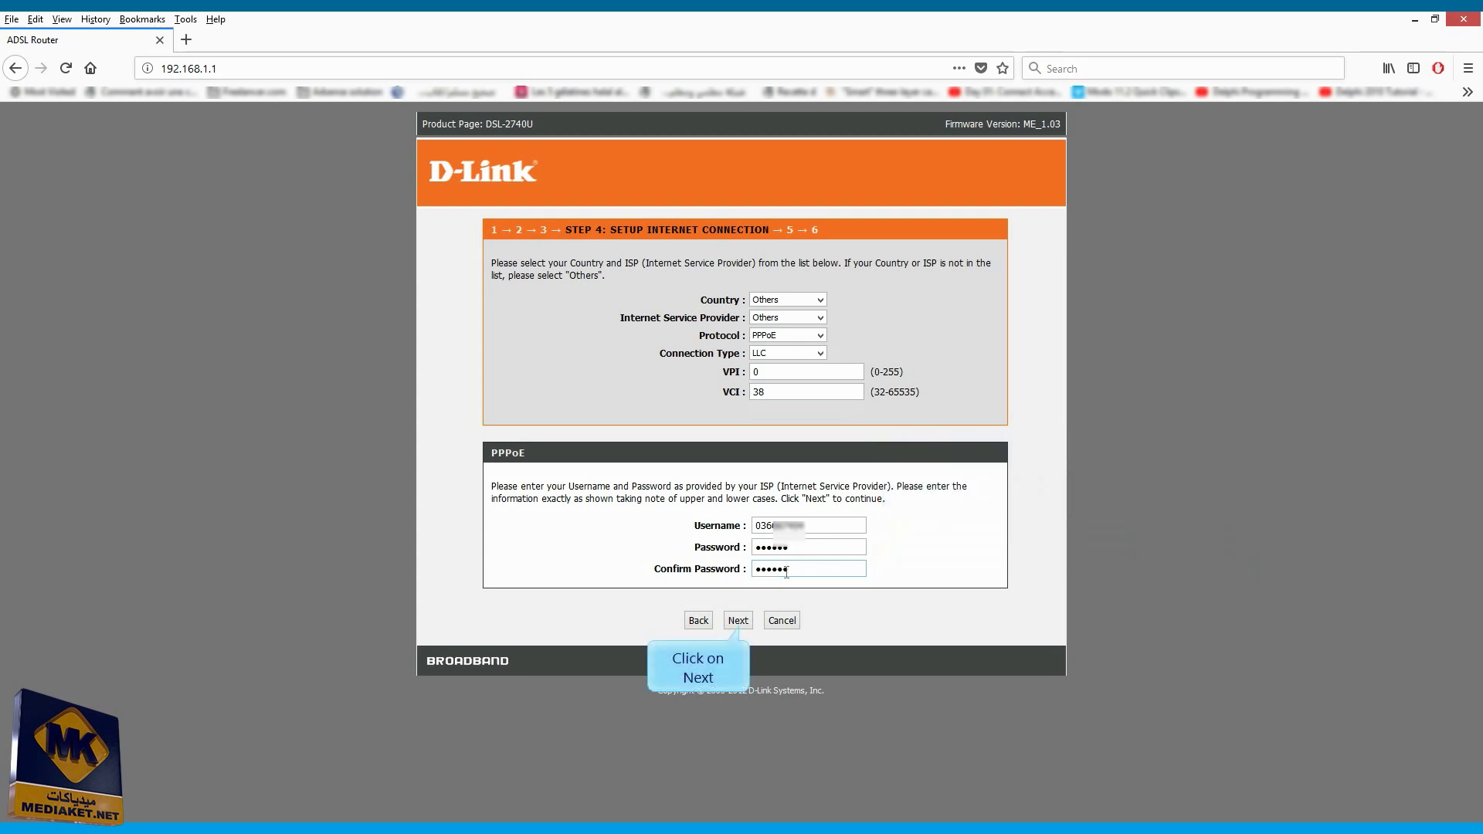
Step: On the wireless step, rename the network to DRTF_WL and make it invisible
left_click(740, 620)
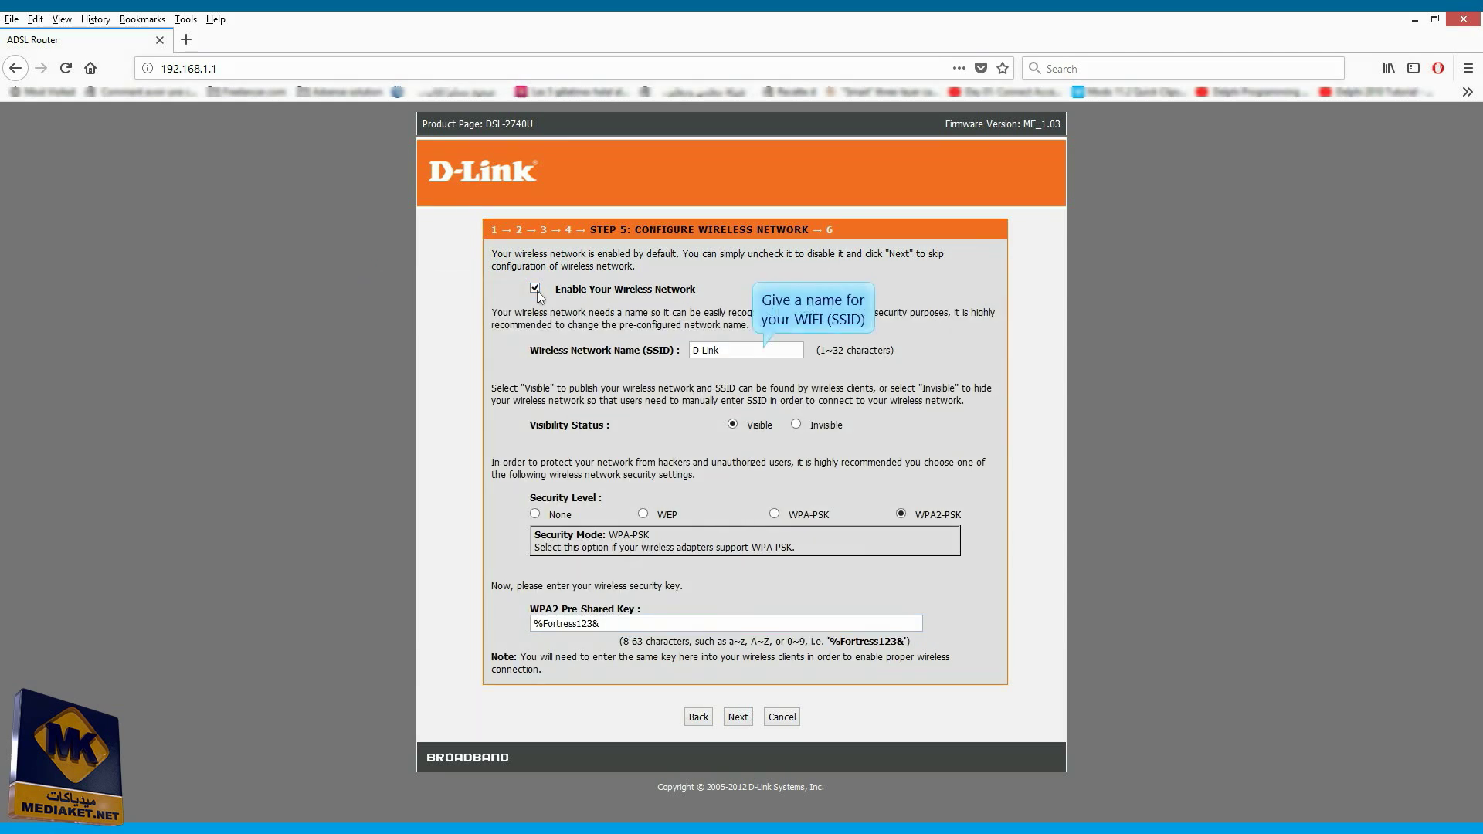
triple_click(730, 350)
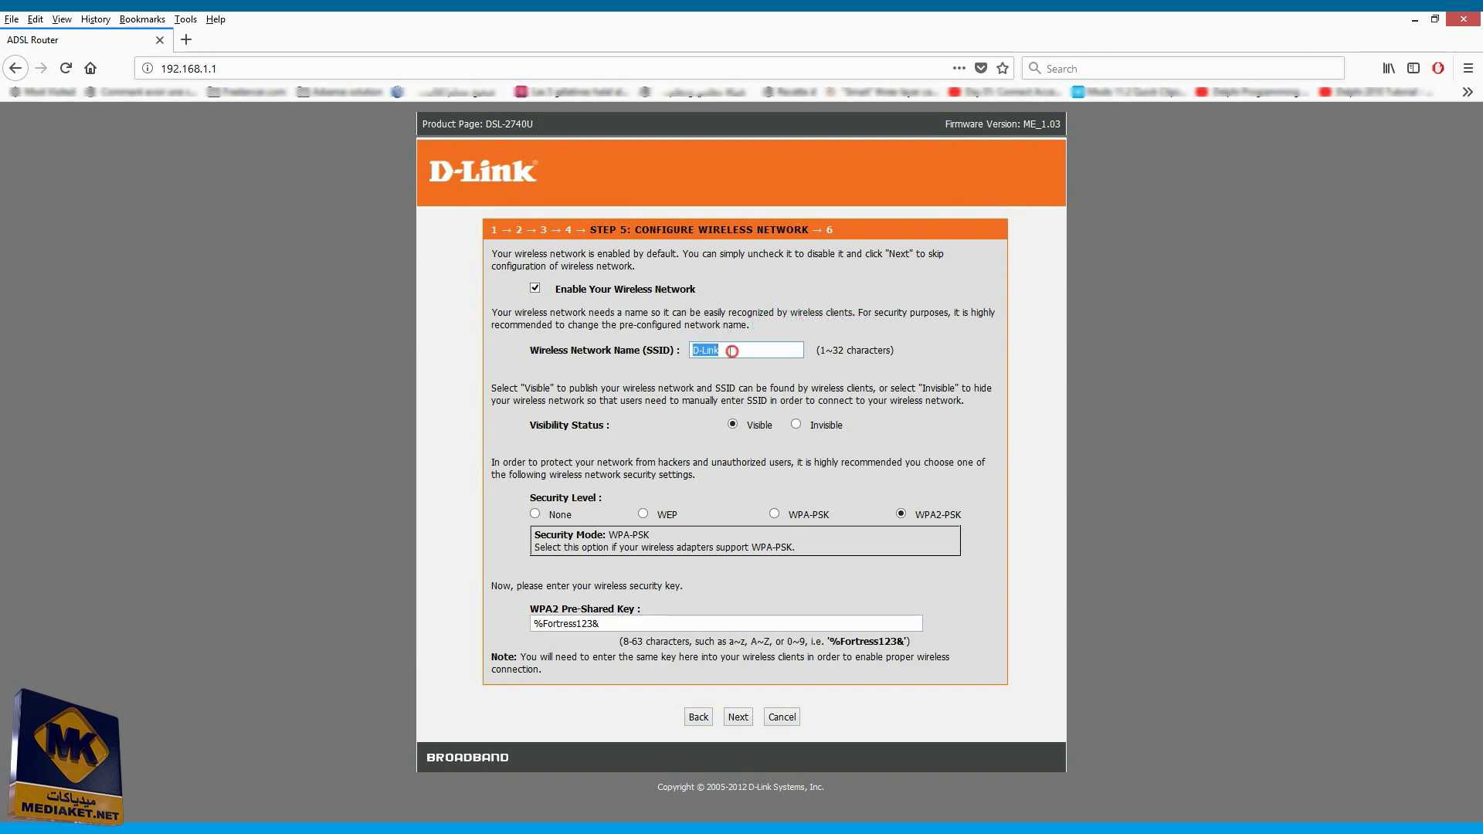
type("DRTF_W")
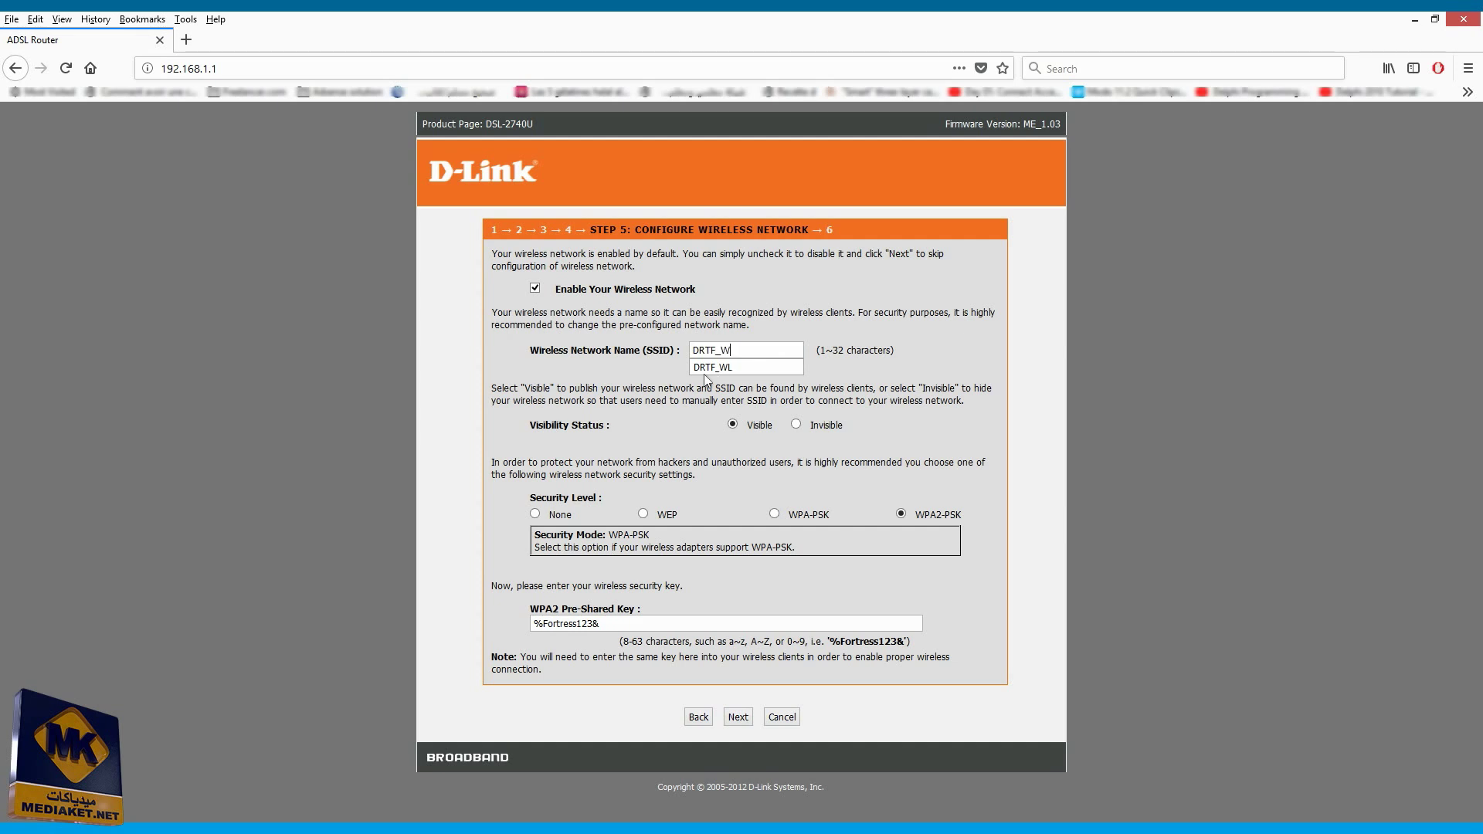
type("L")
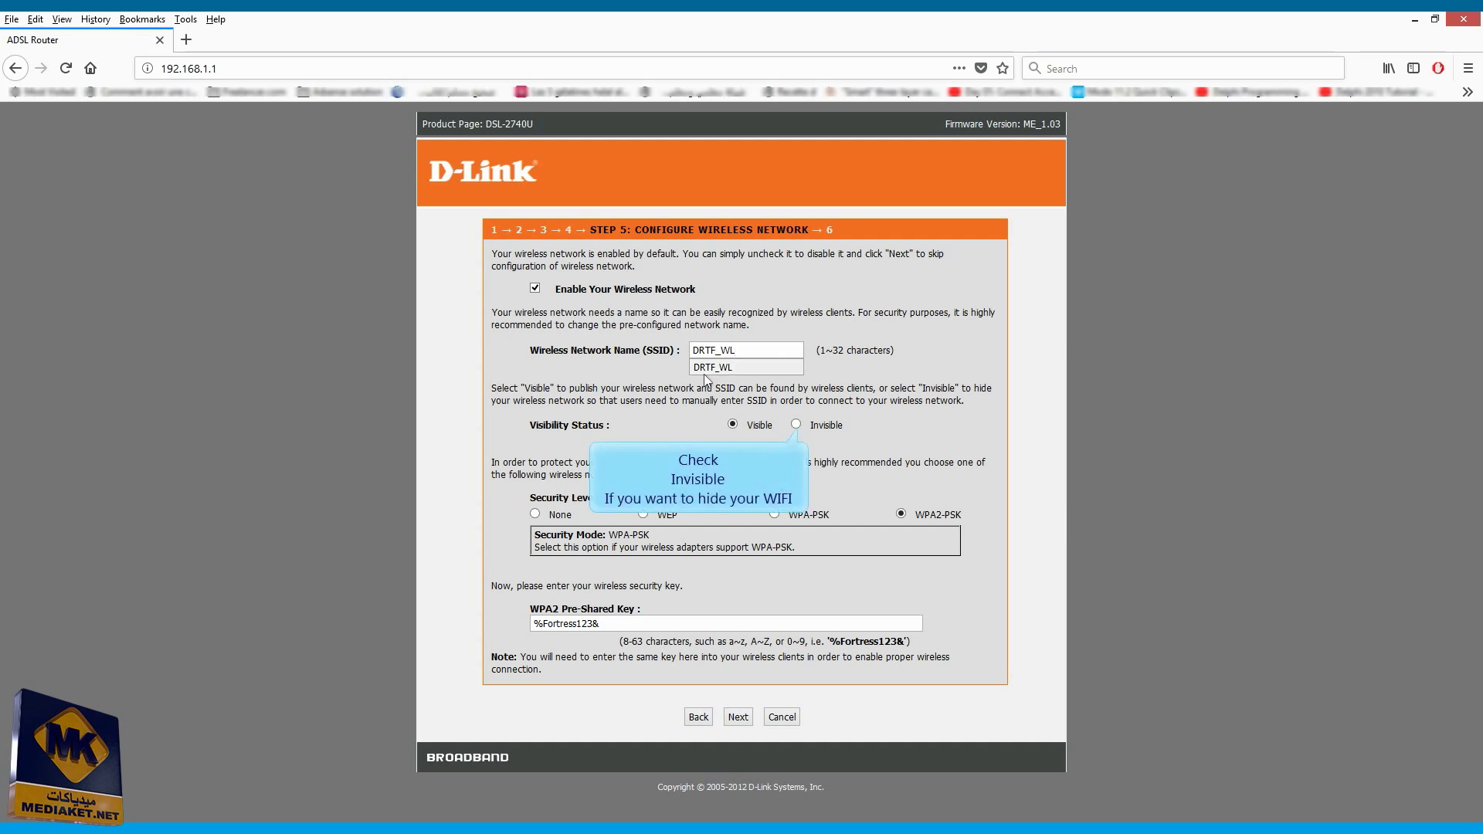
left_click(795, 425)
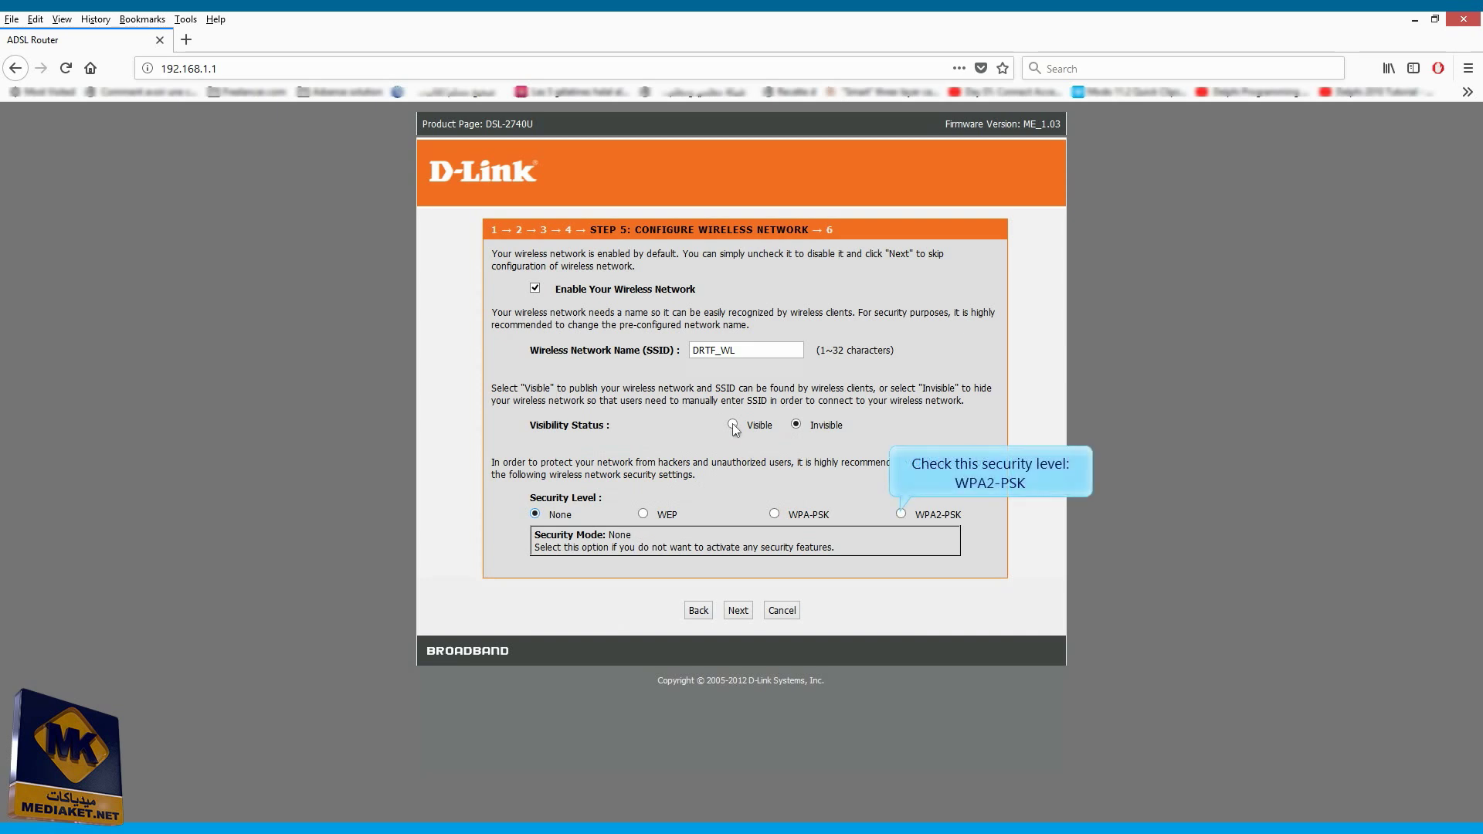
Step: Secure the Wi-Fi with WPA2-PSK and a pre-shared key, then continue to the summary
left_click(901, 514)
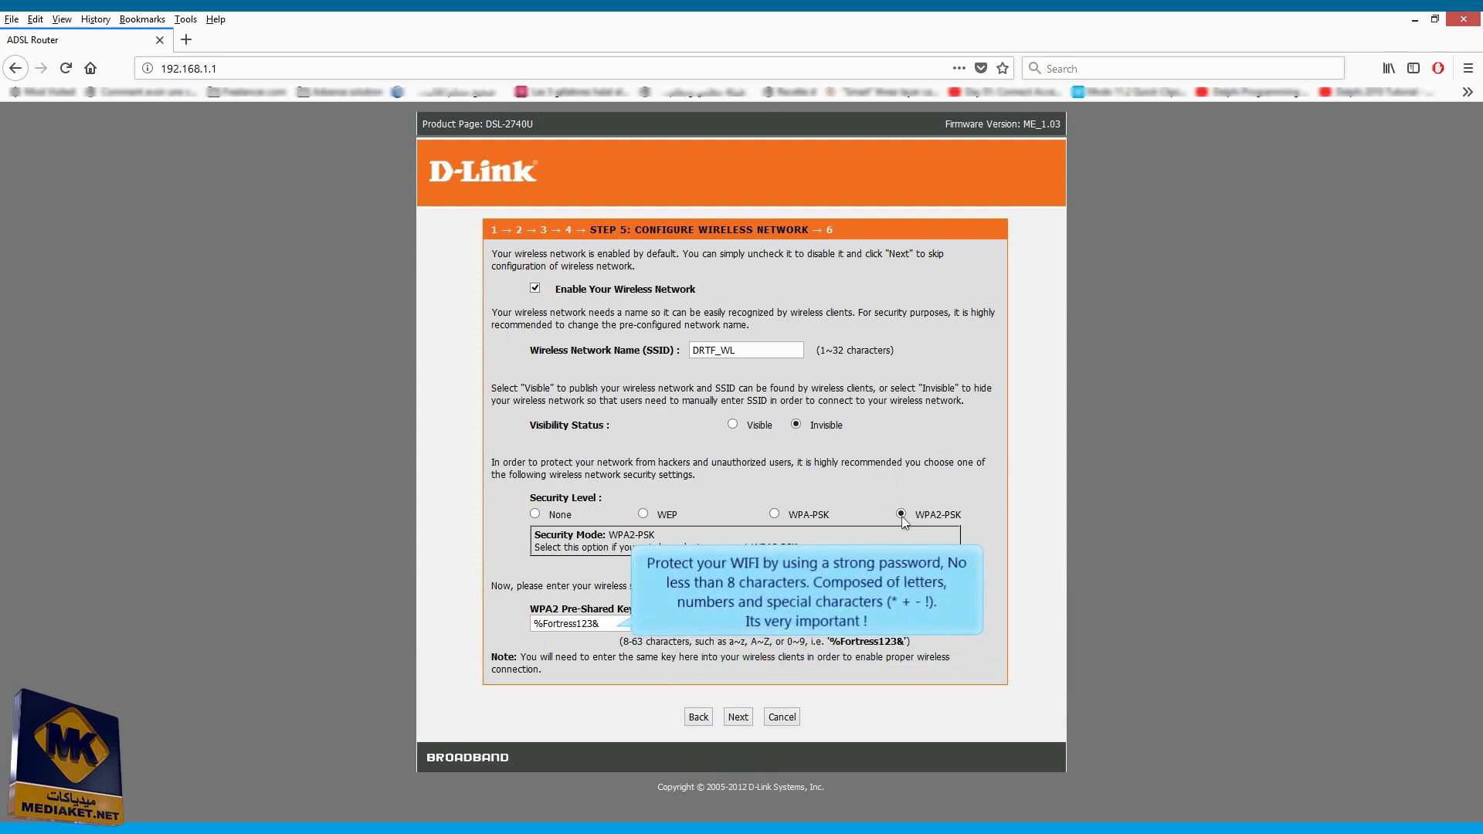
left_click(610, 624)
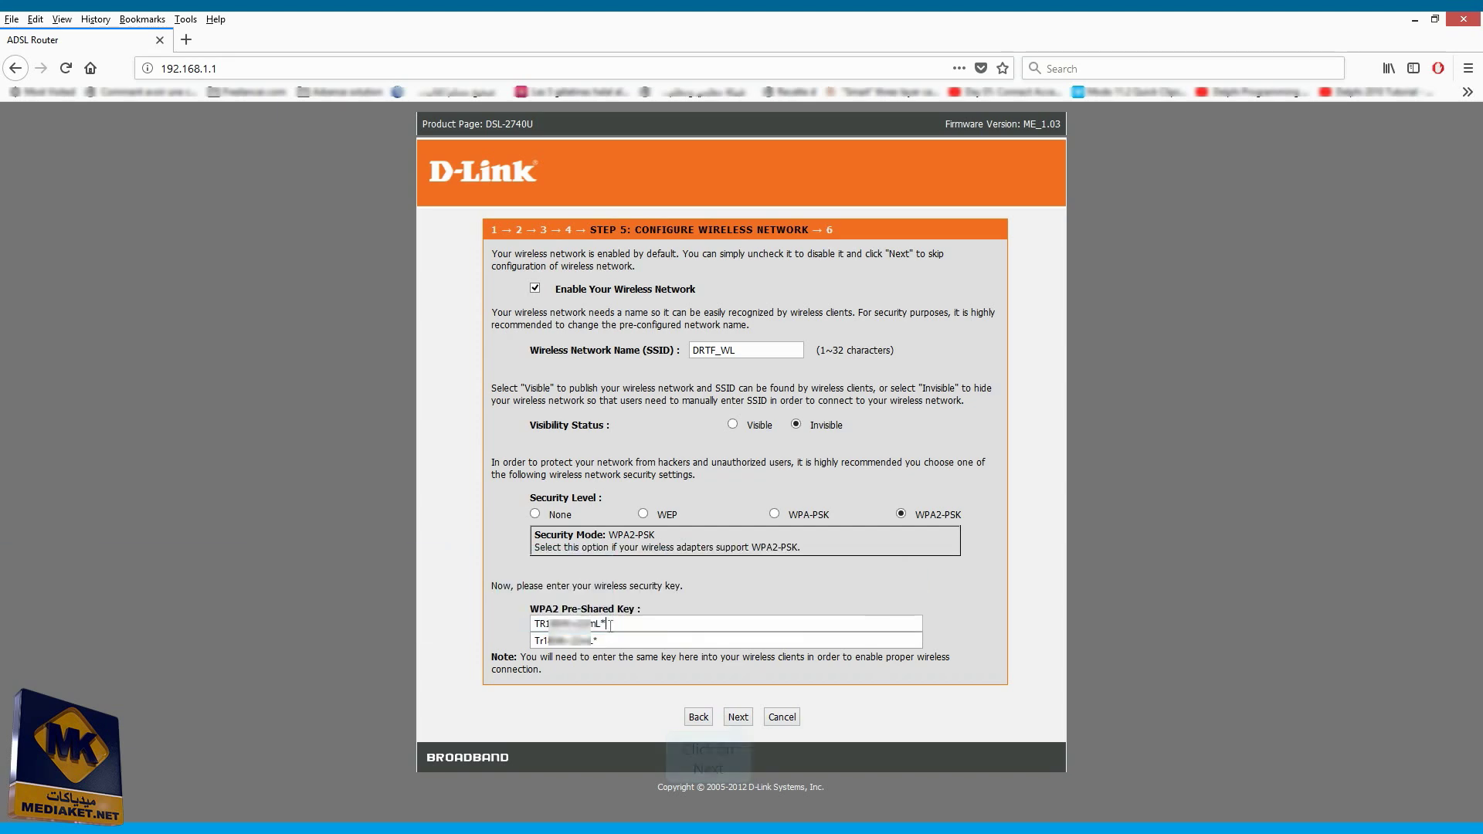
left_click(738, 717)
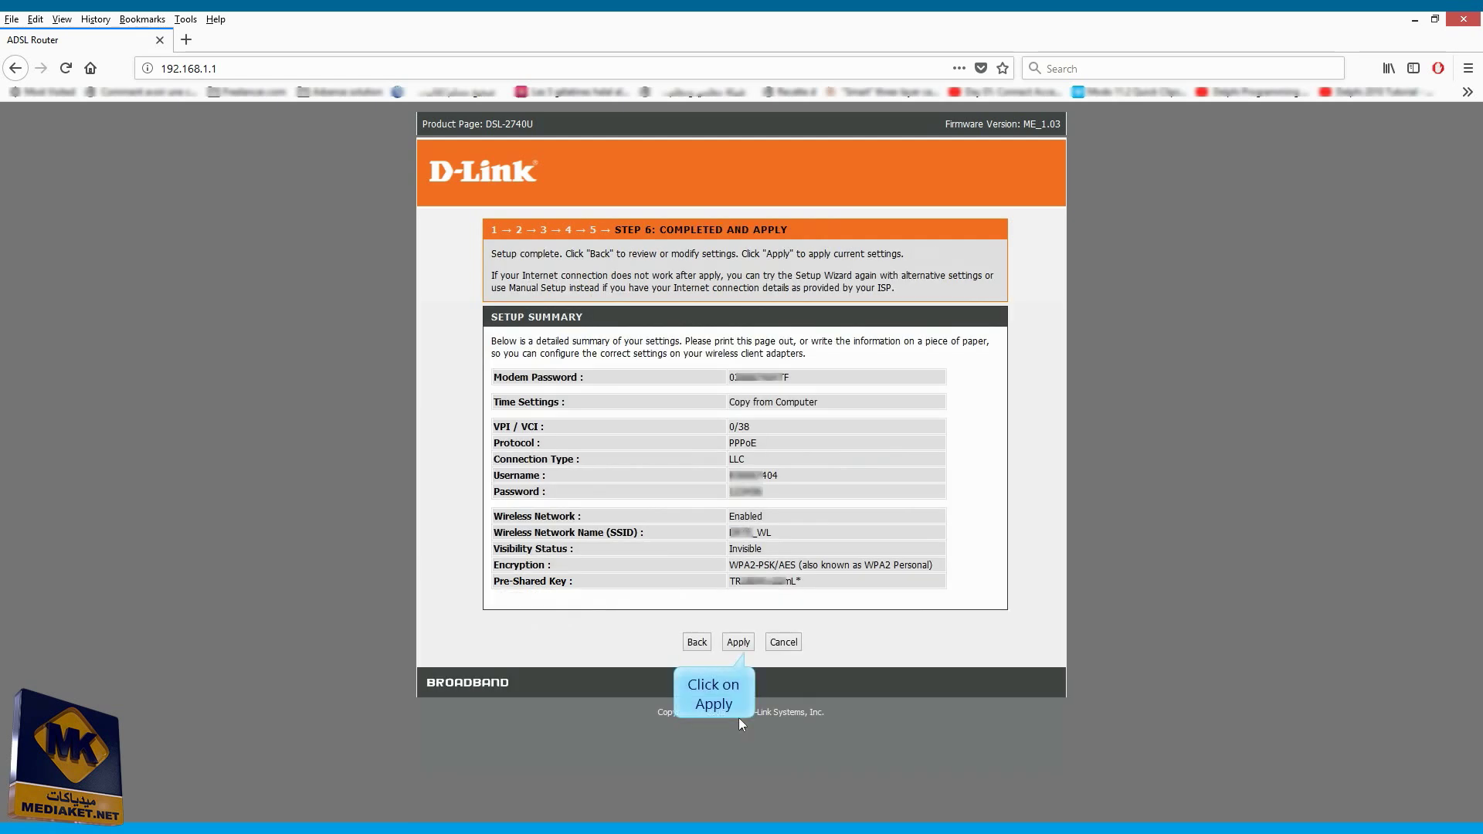
Step: Apply the settings listed on the Step 6 summary
left_click(738, 643)
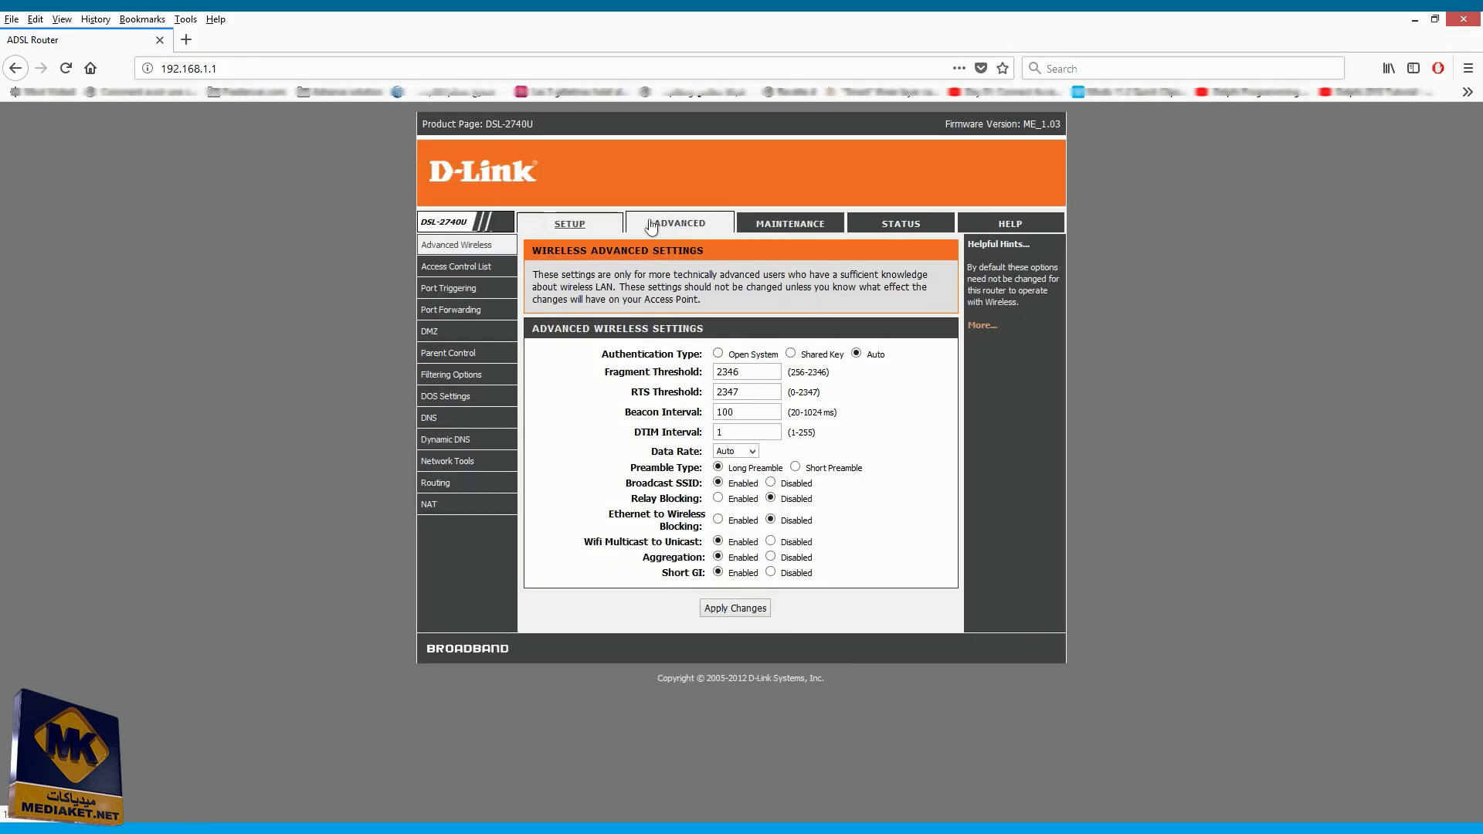
Step: Tick Disable WPS on the Wi-Fi Protected Setup page and apply the change
mouse_move(599, 238)
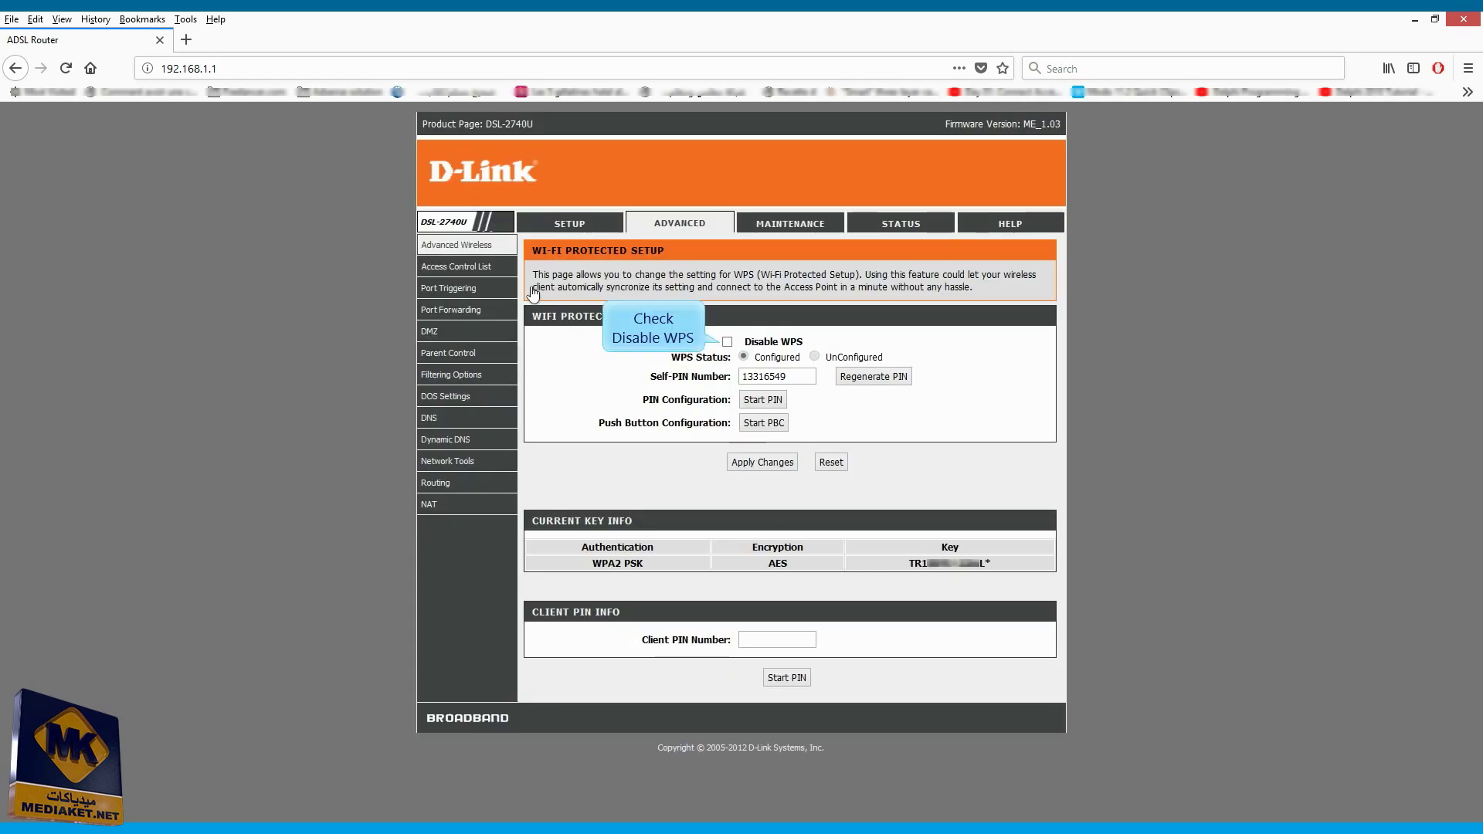
left_click(727, 342)
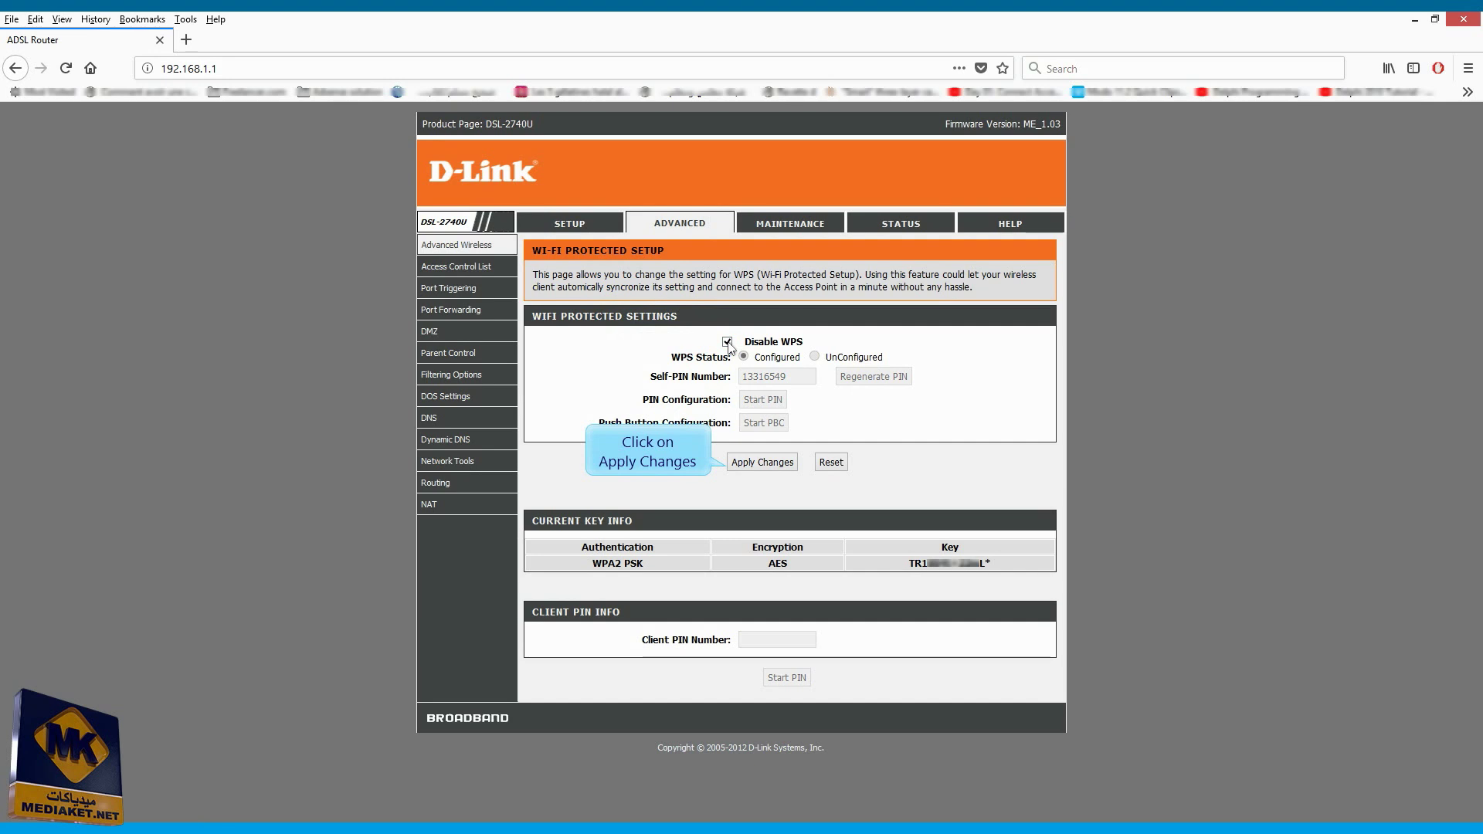
left_click(757, 463)
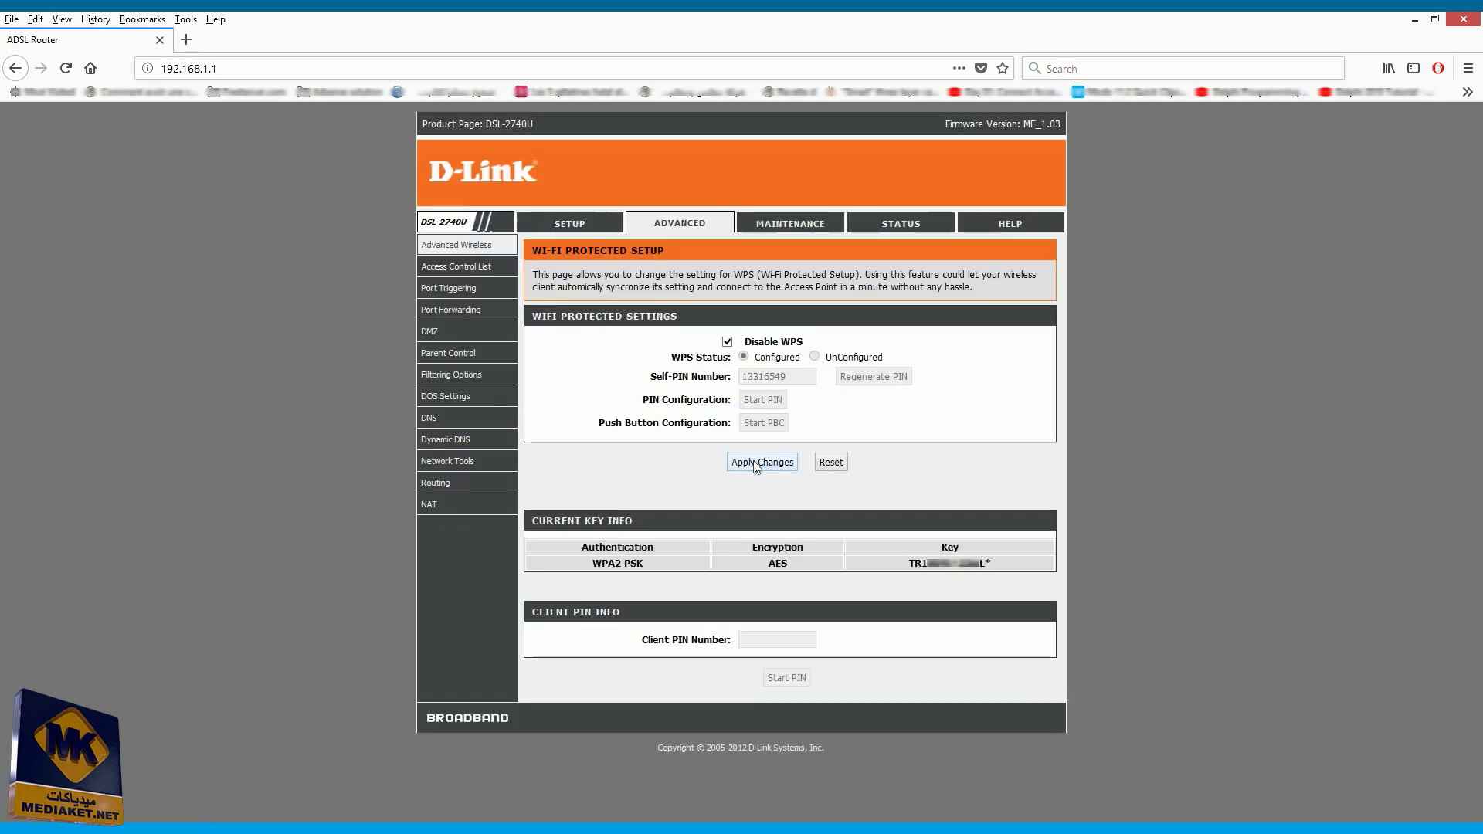
left_click(756, 463)
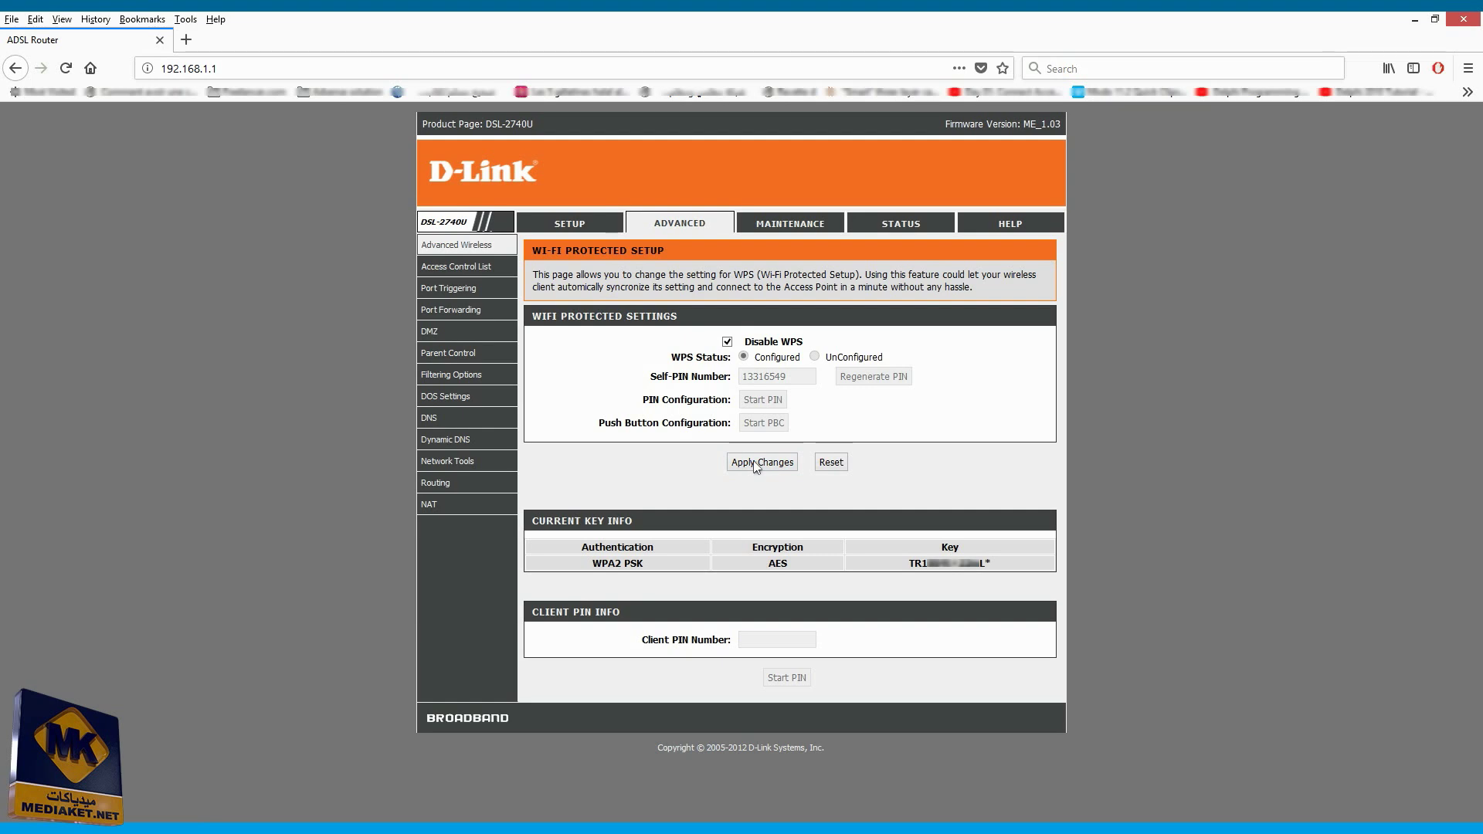